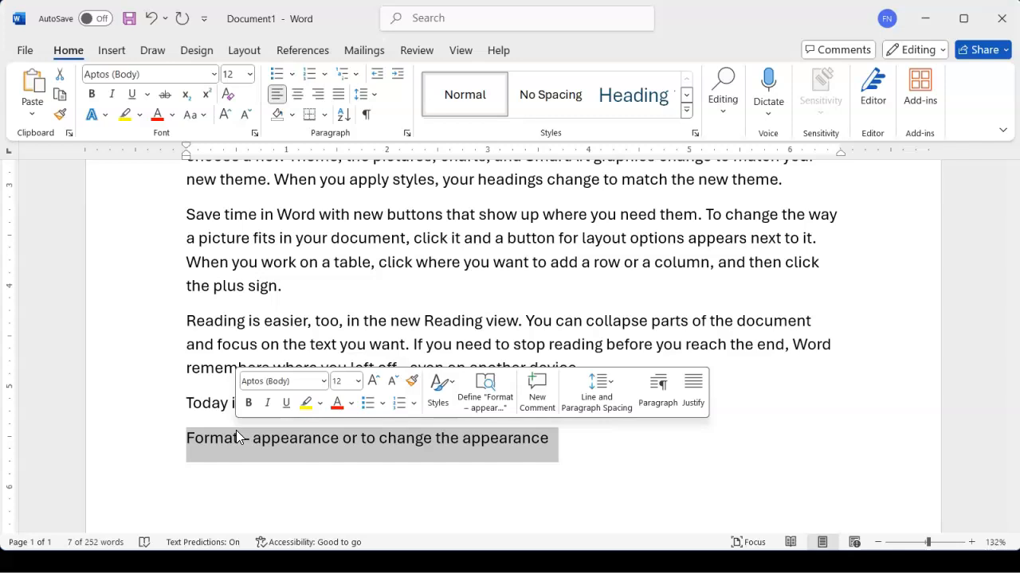
Delete the selected "Format – appearance or to change the appearance" line at the end of the document.
{"action": "key", "text": "Delete"}
{"action": "left_click", "coordinate": [232, 266]}
{"action": "key", "text": "ctrl+End"}
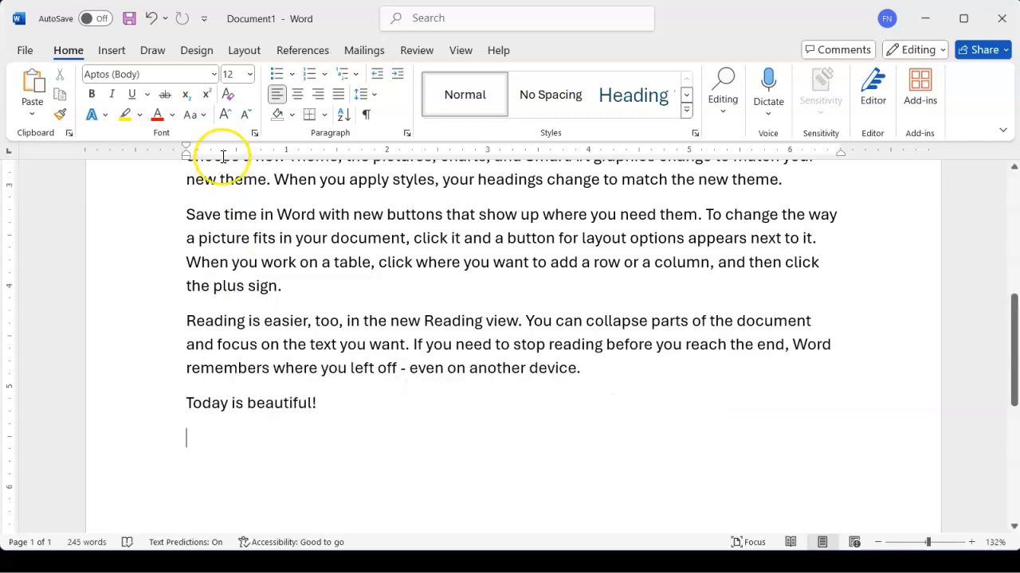
{"action": "left_click", "coordinate": [227, 97]}
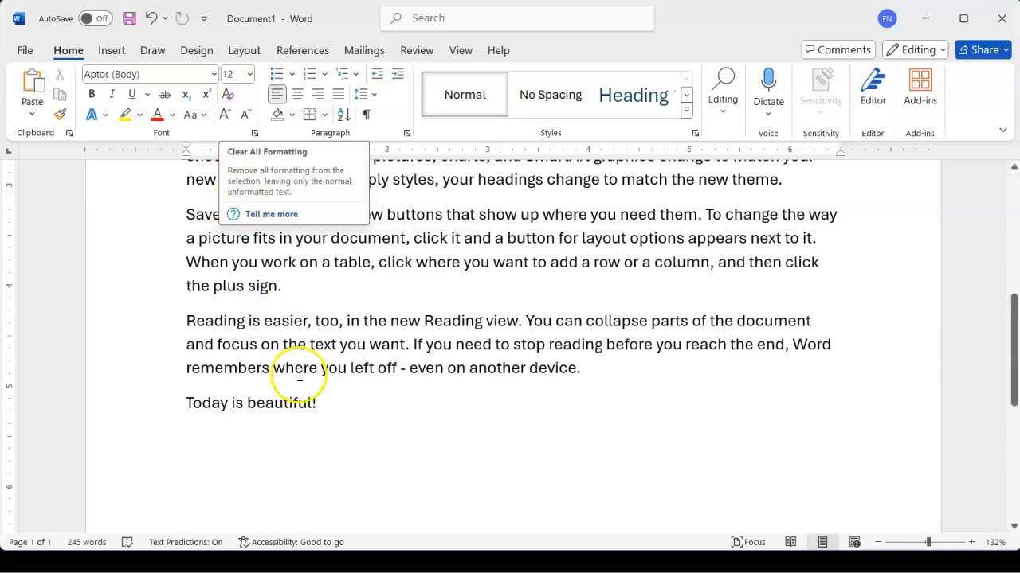
{"action": "left_click", "coordinate": [338, 420]}
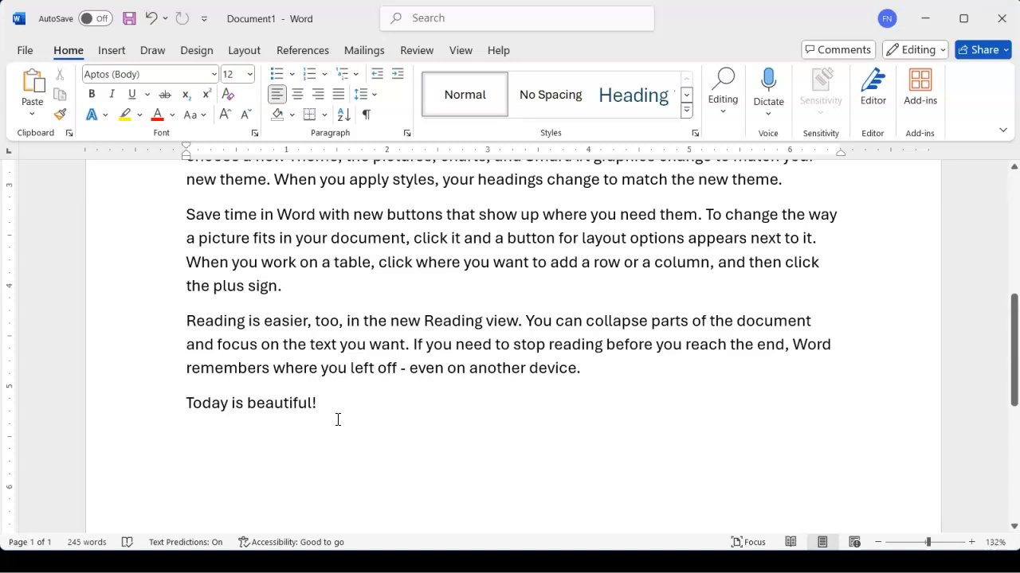
Show the formatting marks and select the first and second body paragraphs in turn to examine where each one ends.
{"action": "scroll", "coordinate": [338, 420], "scroll_direction": "up", "scroll_amount": 6}
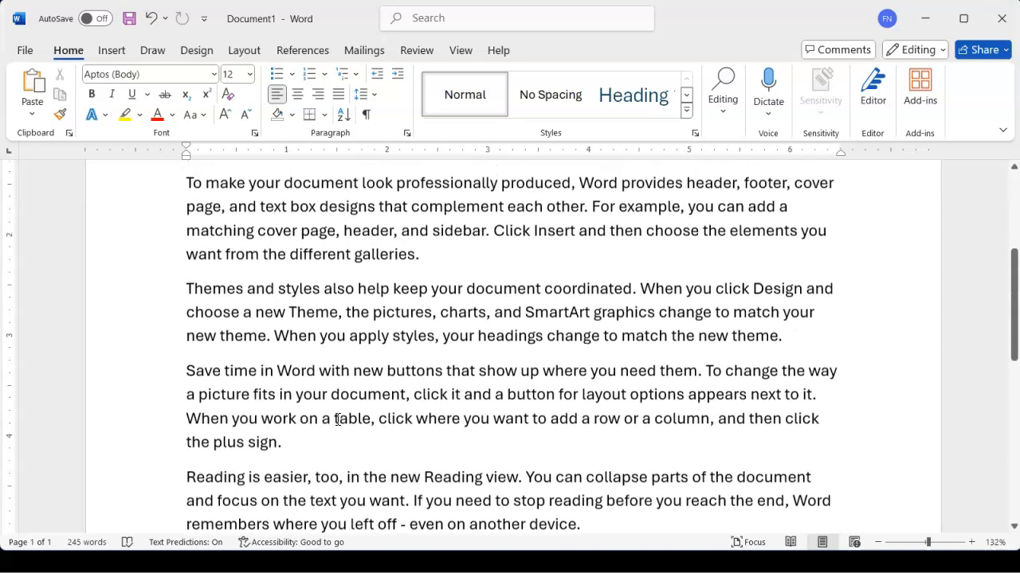
{"action": "scroll", "coordinate": [338, 420], "scroll_direction": "up", "scroll_amount": 2}
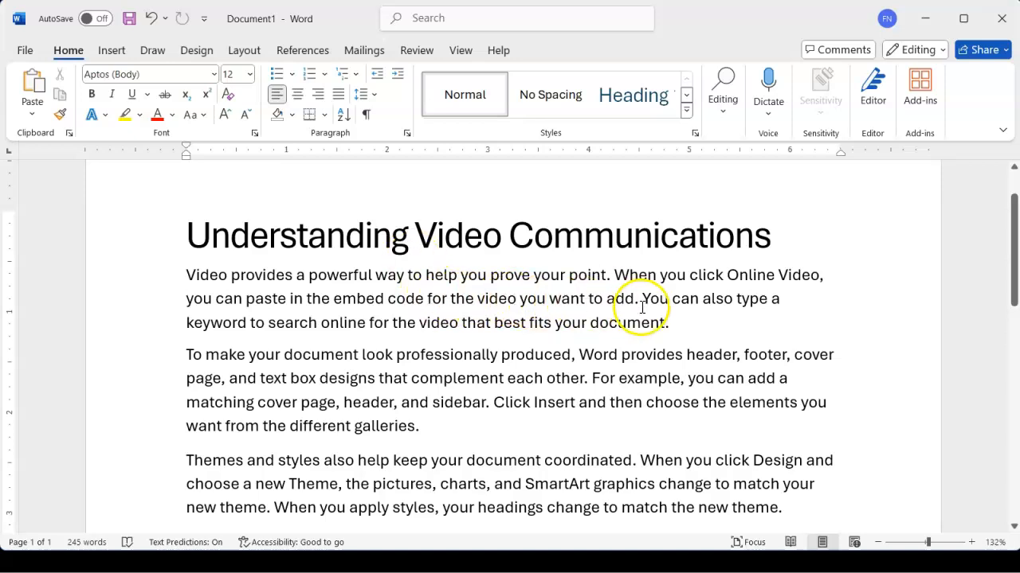
{"action": "left_click_drag", "start_coordinate": [671, 322], "coordinate": [211, 282]}
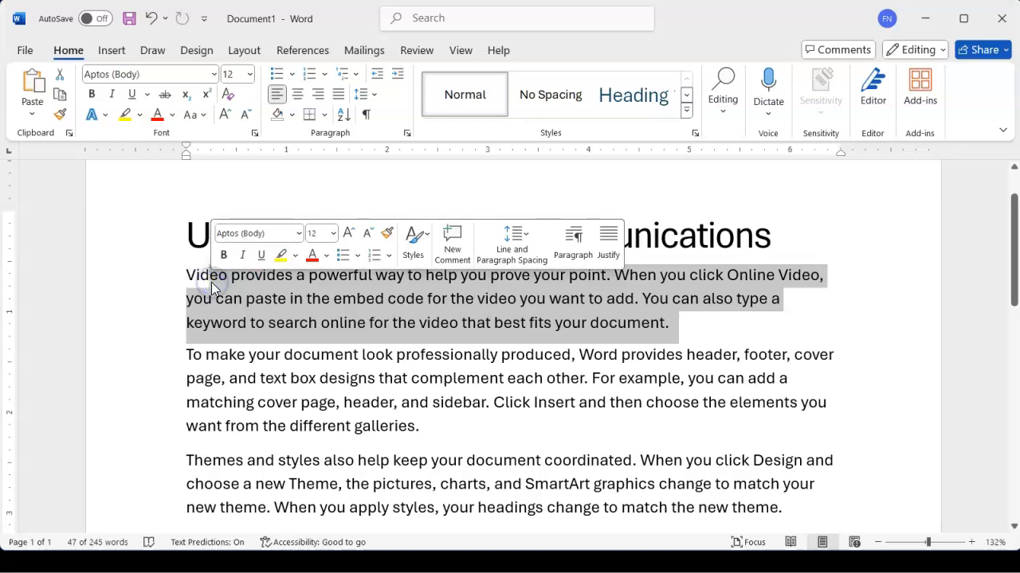
{"action": "left_click", "coordinate": [255, 285]}
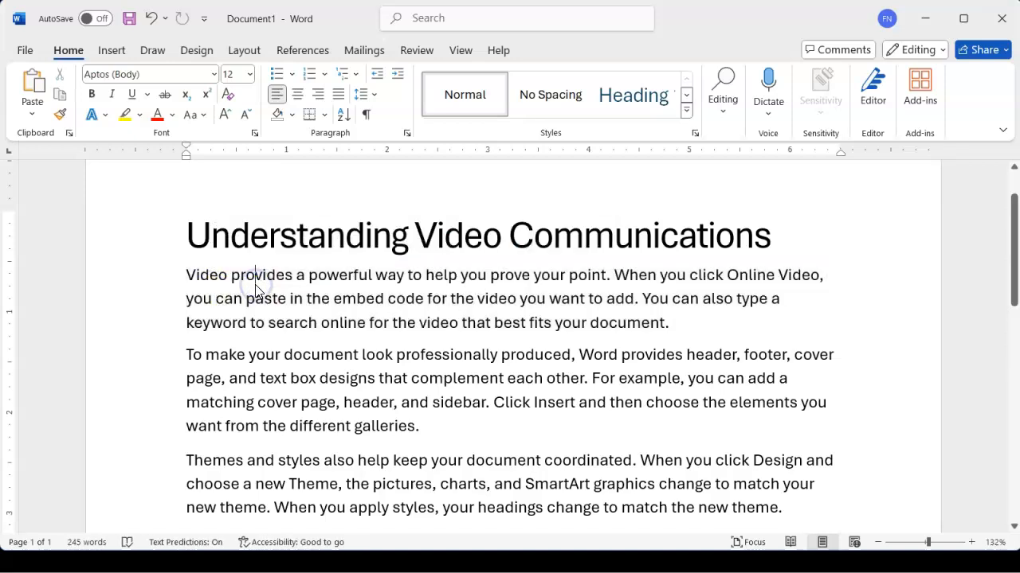
{"action": "right_click", "coordinate": [367, 118]}
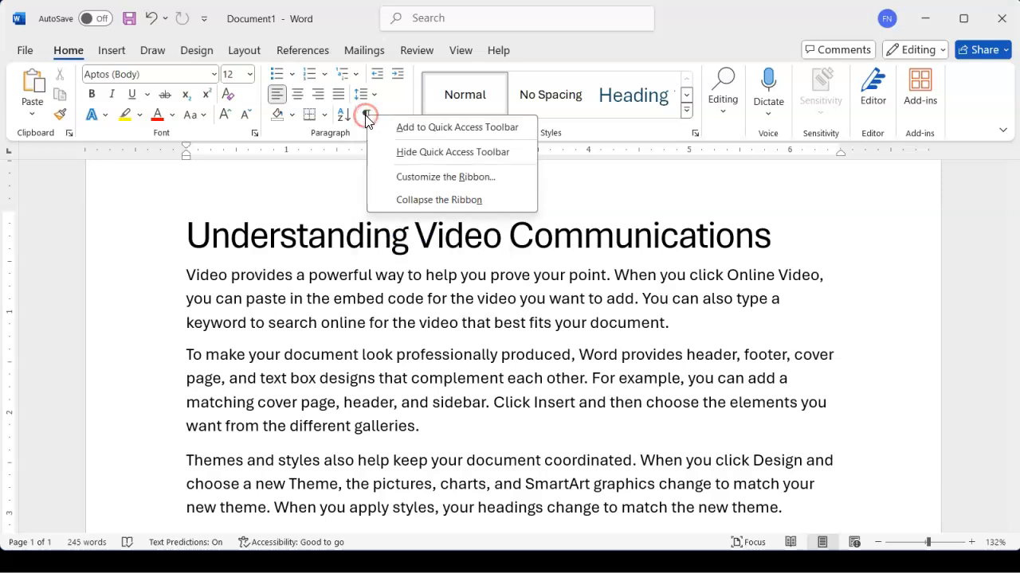
{"action": "left_click", "coordinate": [367, 116]}
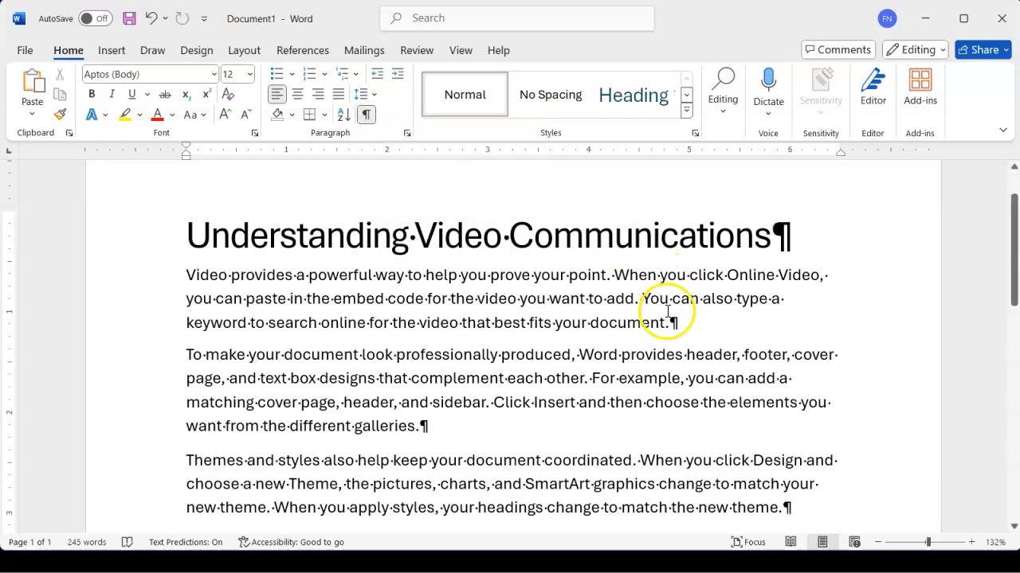
{"action": "left_click_drag", "start_coordinate": [669, 322], "coordinate": [187, 274]}
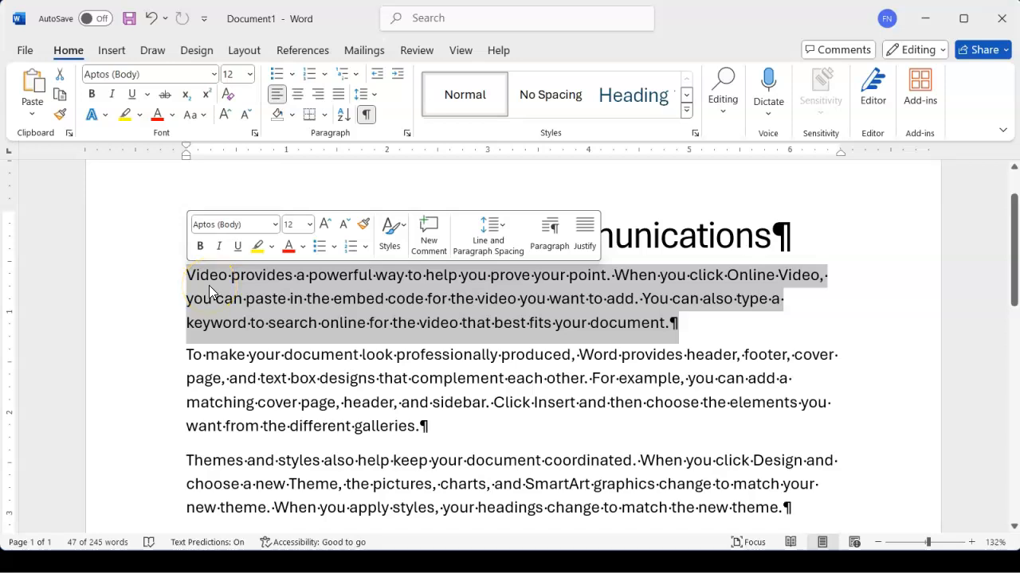
{"action": "left_click_drag", "start_coordinate": [423, 427], "coordinate": [180, 360]}
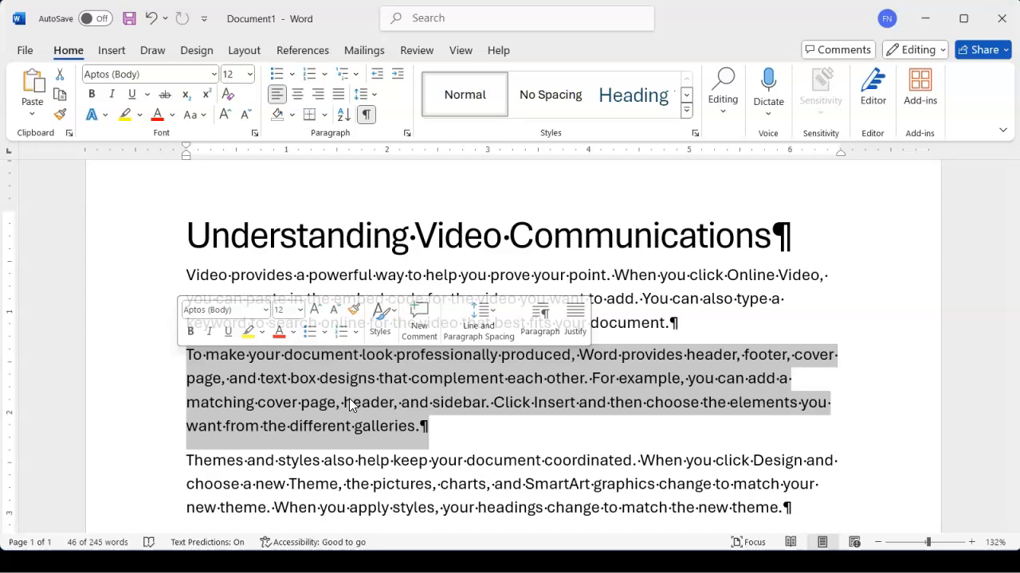
Add the line "Scope" below "Today is beautiful!" and hide the formatting marks.
{"action": "scroll", "coordinate": [349, 398], "scroll_direction": "down", "scroll_amount": 5}
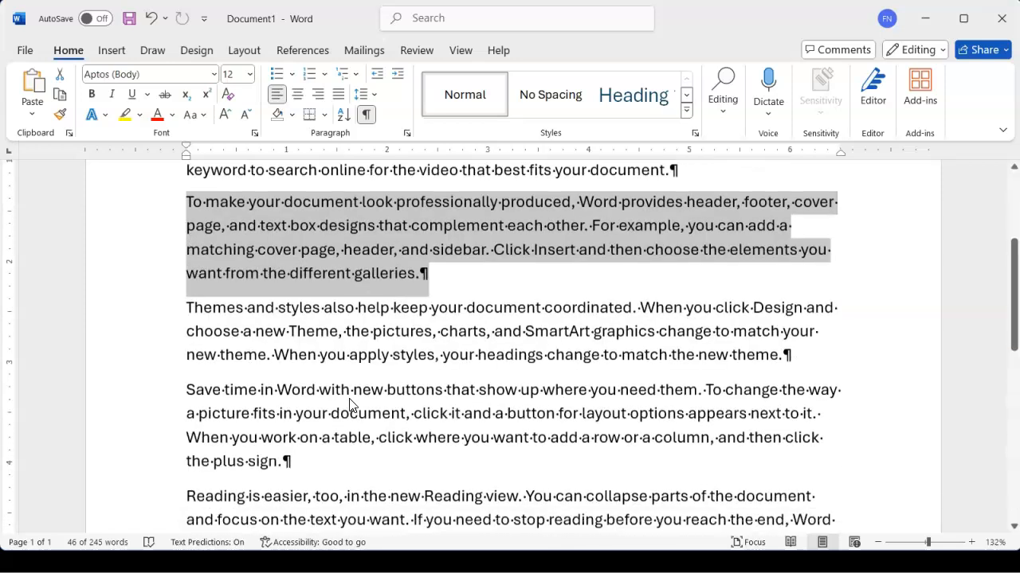
{"action": "left_click", "coordinate": [263, 392]}
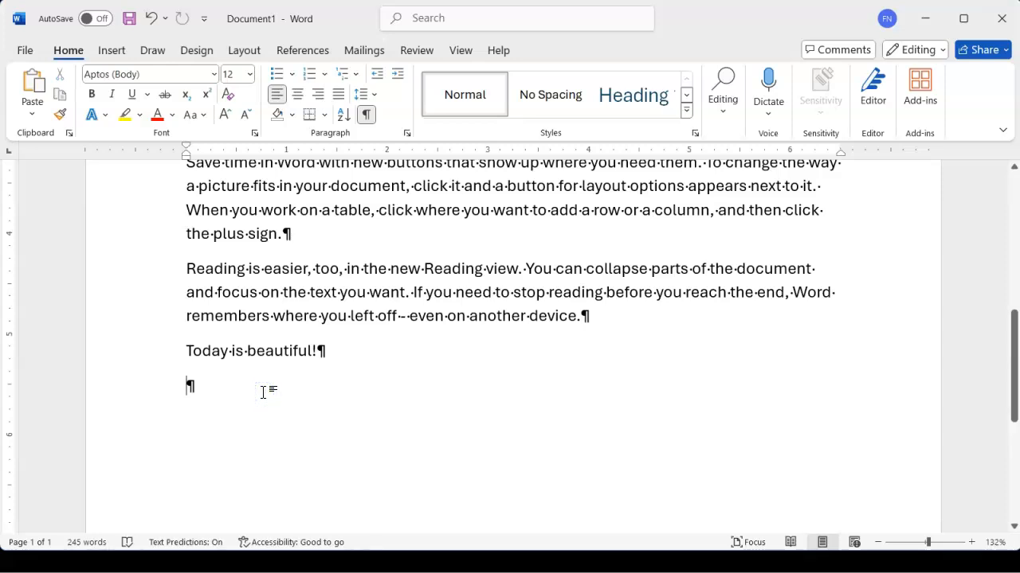
{"action": "type", "text": "Soape"}
{"action": "key", "text": "BackSpace"}
{"action": "key", "text": "BackSpace"}
{"action": "key", "text": "BackSpace"}
{"action": "type", "text": "ope"}
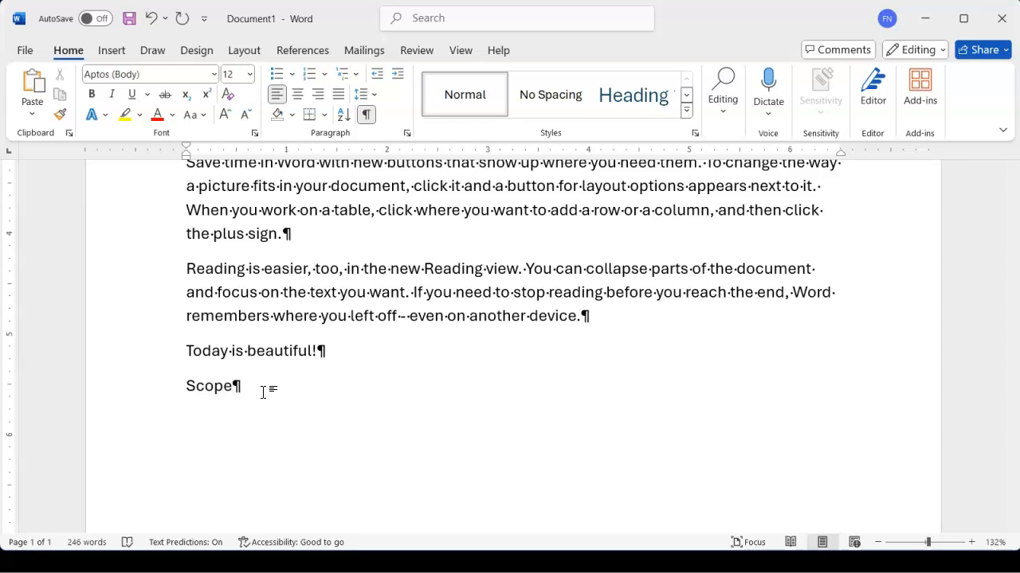
{"action": "key", "text": "ctrl+shift+8"}
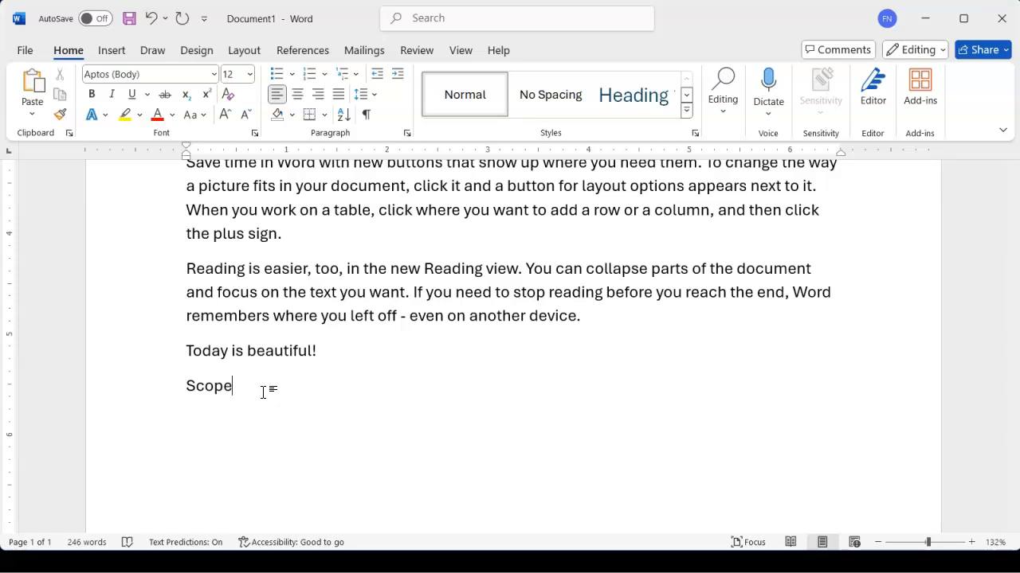
Create a bulleted list under "Scope" with the items Paragraphs, Lines, Characters (letters) and Entire Document.
{"action": "key", "text": "Return"}
{"action": "type", "text": "Paragraphs"}
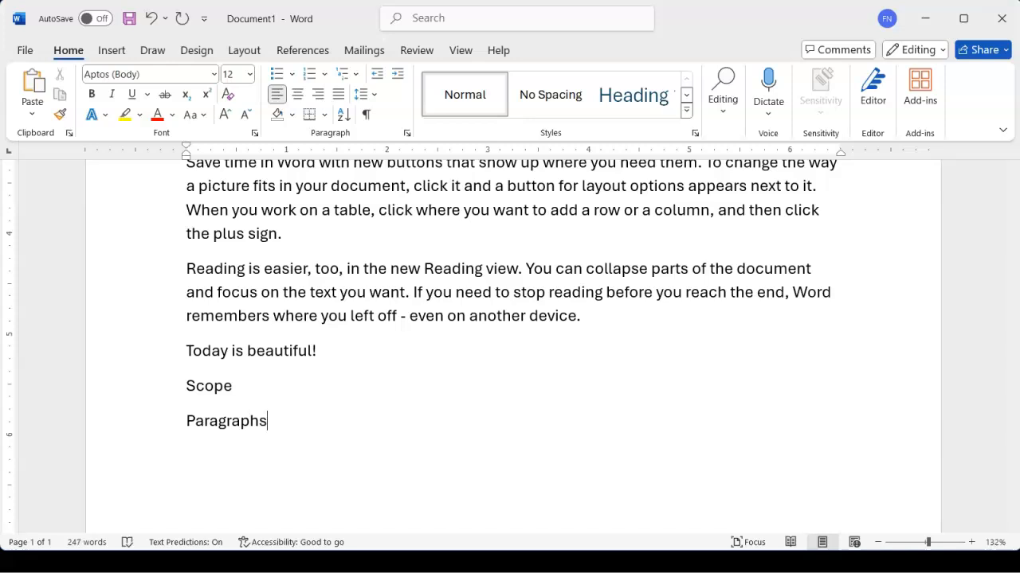
{"action": "left_click", "coordinate": [278, 76]}
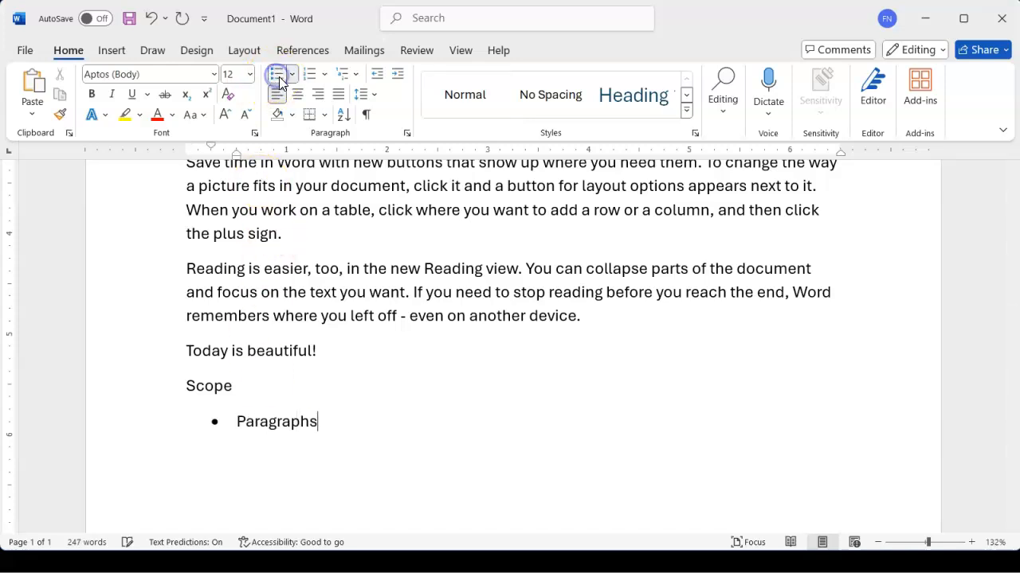
{"action": "key", "text": "Return"}
{"action": "type", "text": "Lines"}
{"action": "key", "text": "Return"}
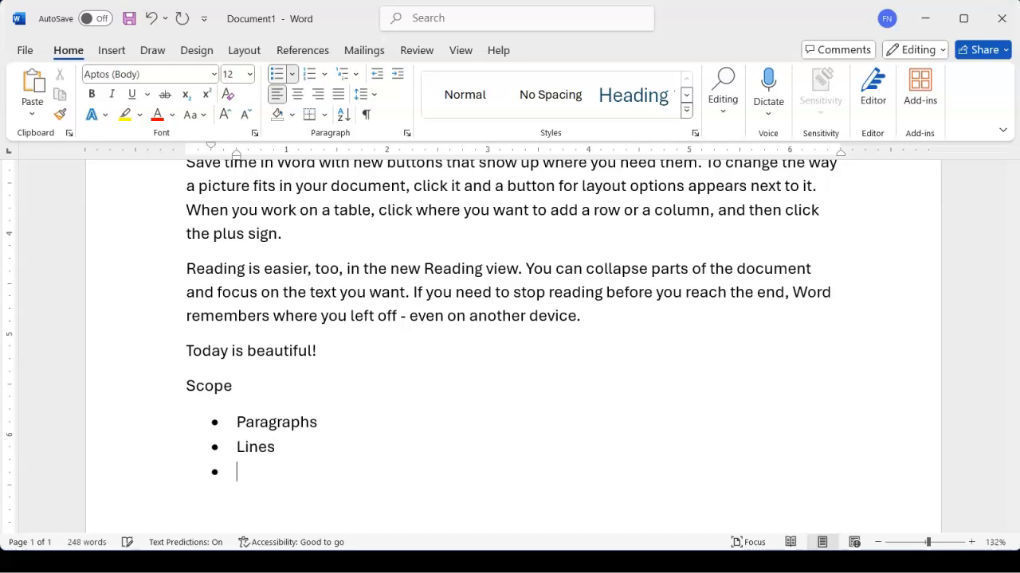
{"action": "type", "text": "Characters (letters"}
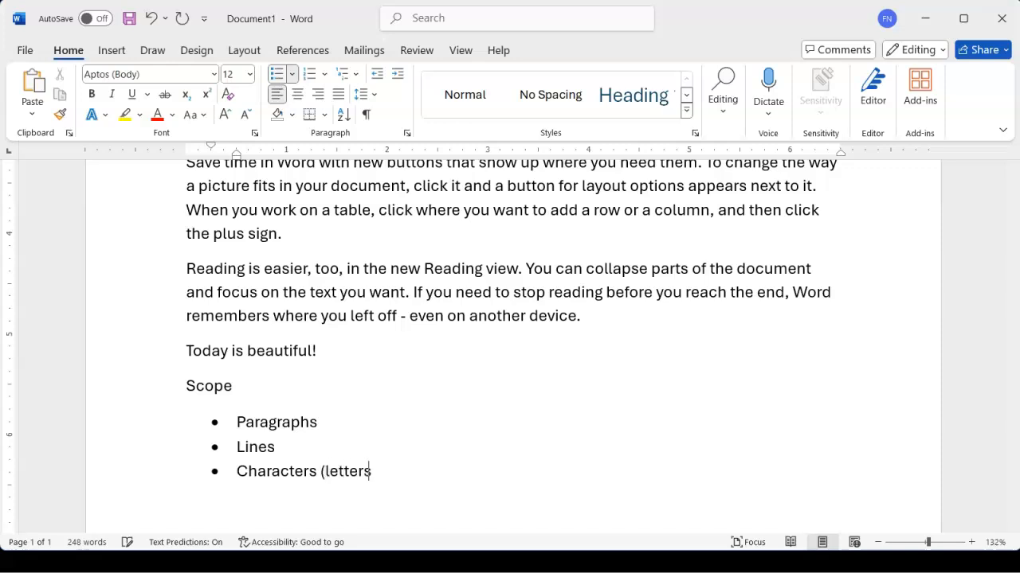
{"action": "type", "text": ")"}
{"action": "key", "text": "Return"}
{"action": "type", "text": "Entire Document"}
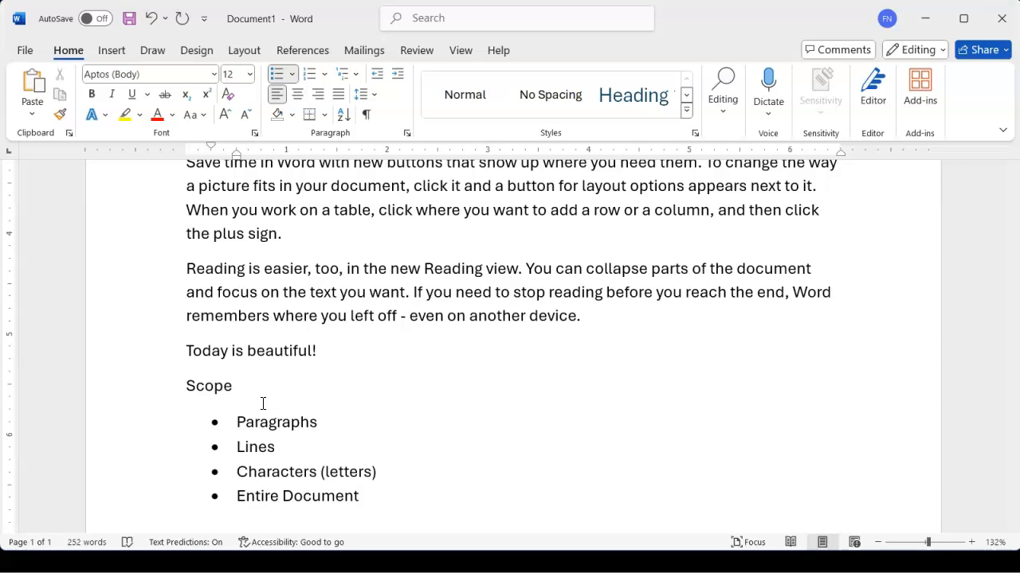
Right-align the first body paragraph under the title and centre the second one.
{"action": "scroll", "coordinate": [263, 404], "scroll_direction": "up", "scroll_amount": 1}
{"action": "scroll", "coordinate": [263, 404], "scroll_direction": "up", "scroll_amount": 1}
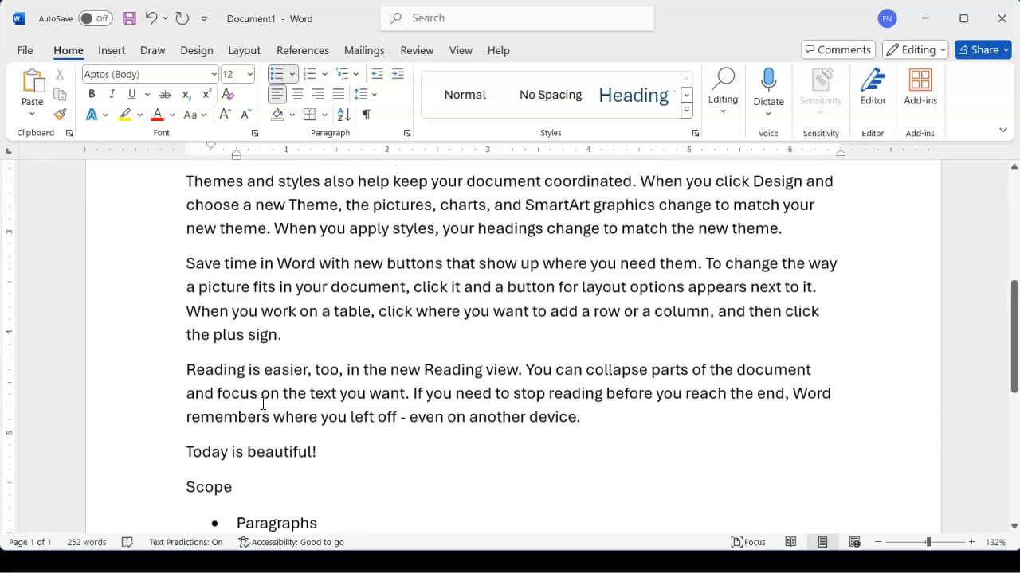
{"action": "scroll", "coordinate": [263, 404], "scroll_direction": "up", "scroll_amount": 5}
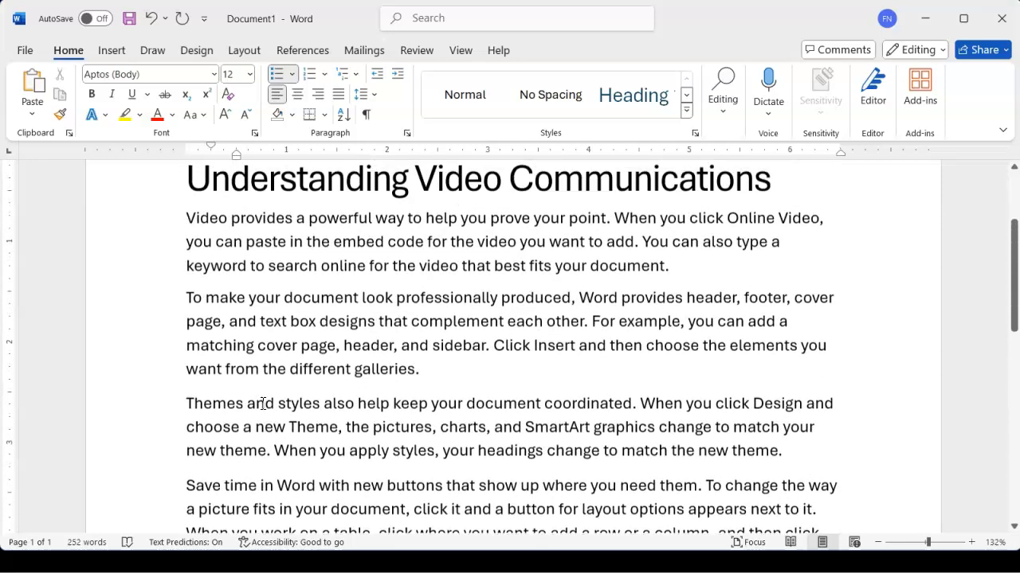
{"action": "left_click", "coordinate": [284, 361]}
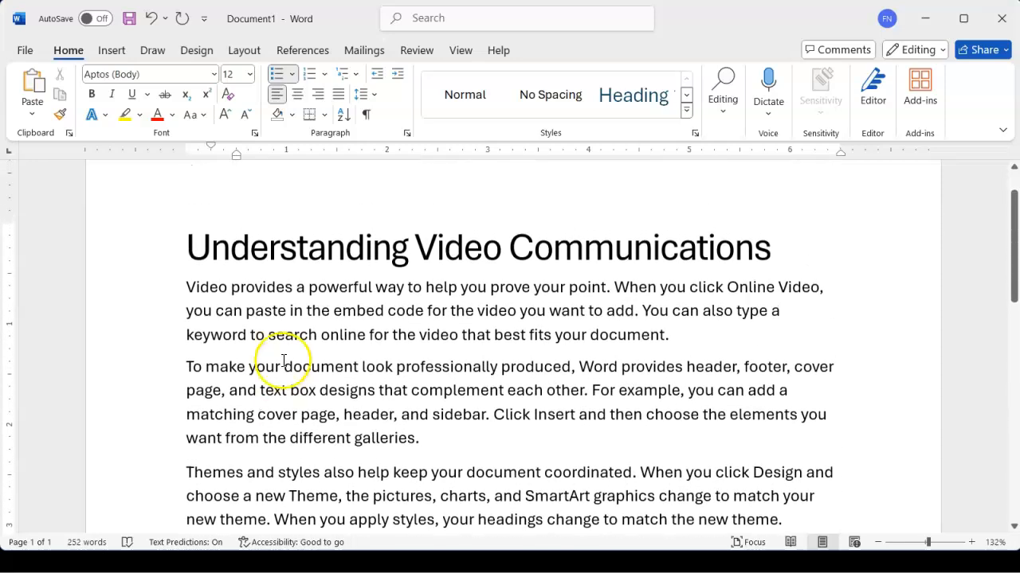
{"action": "left_click", "coordinate": [407, 305]}
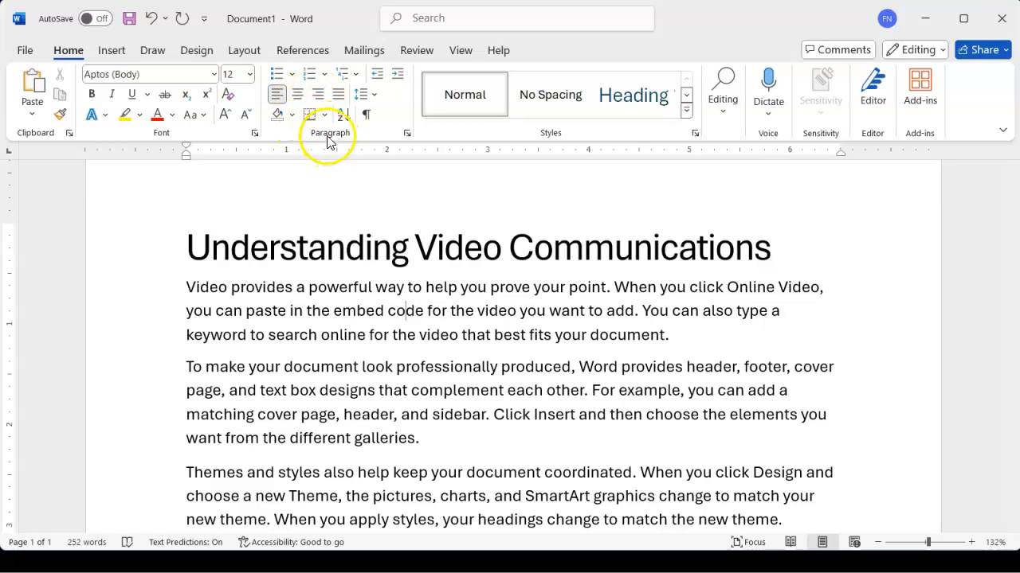
{"action": "right_click", "coordinate": [318, 94]}
{"action": "left_click", "coordinate": [319, 94]}
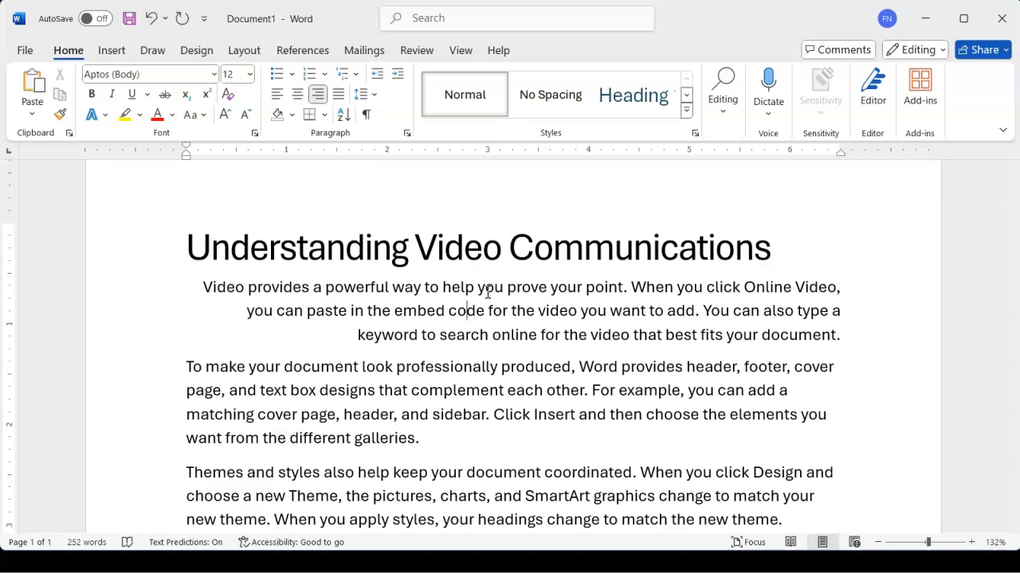
{"action": "left_click", "coordinate": [462, 388]}
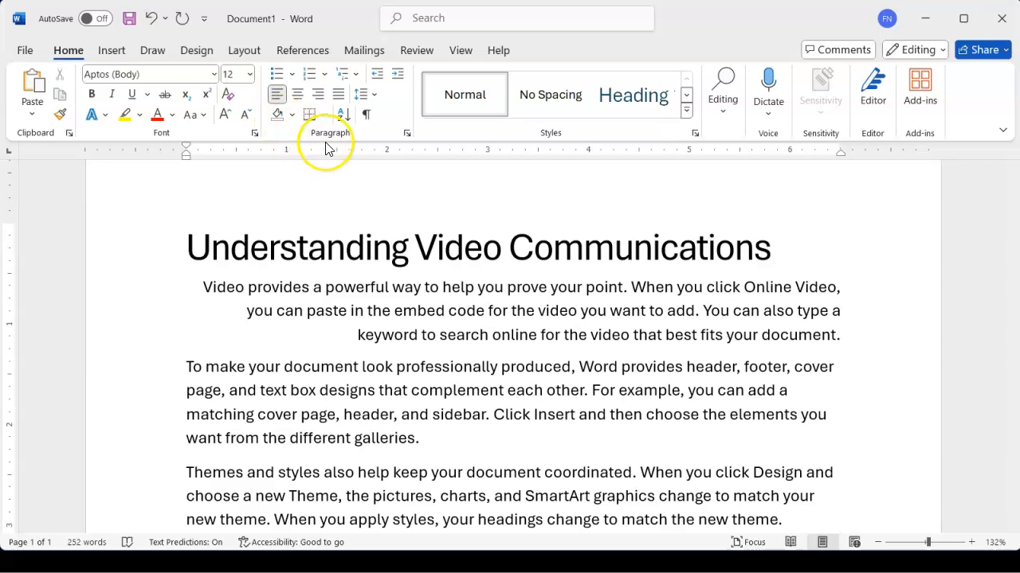
{"action": "left_click", "coordinate": [297, 94]}
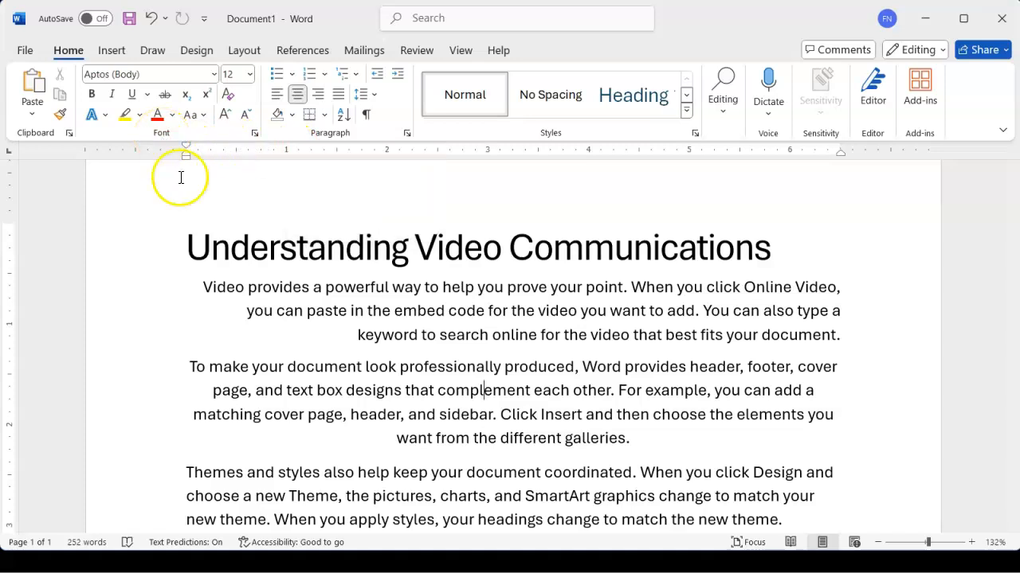
Make only the letter "d" in the title word "Understanding" bold, italic and underlined.
{"action": "left_click", "coordinate": [253, 248]}
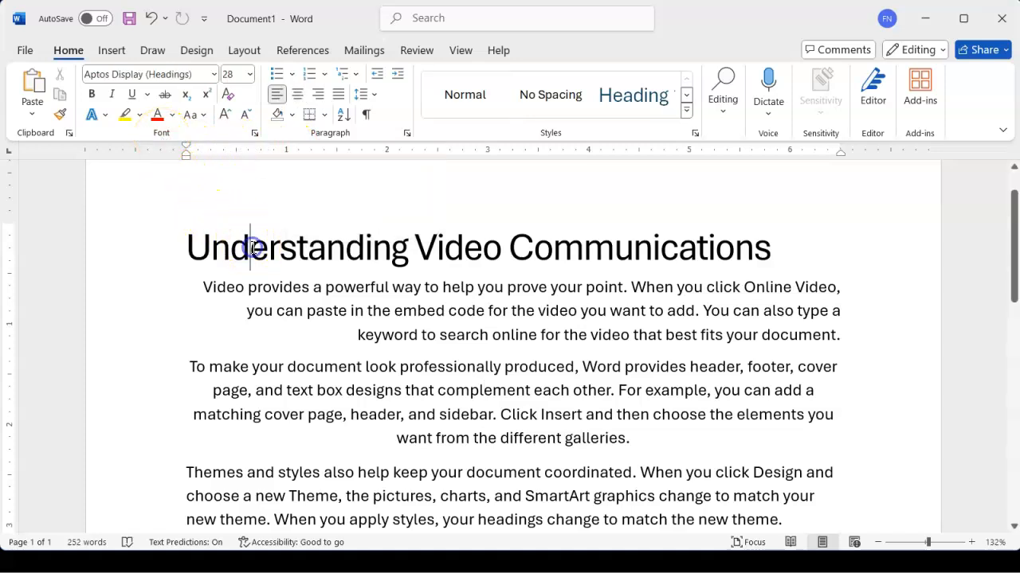
{"action": "left_click_drag", "start_coordinate": [241, 249], "coordinate": [232, 254]}
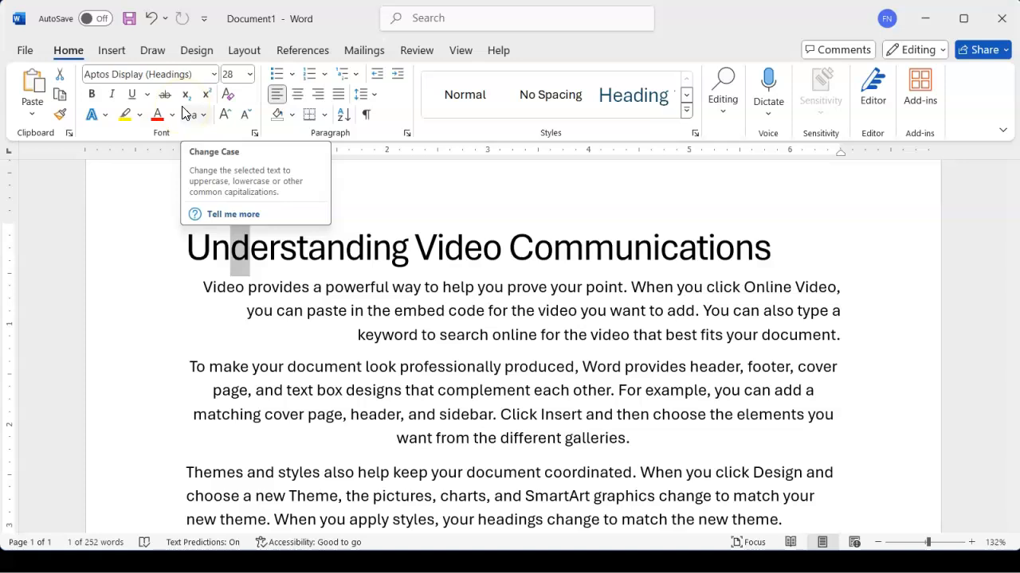
{"action": "left_click", "coordinate": [92, 96]}
{"action": "left_click", "coordinate": [113, 95]}
{"action": "left_click", "coordinate": [130, 97]}
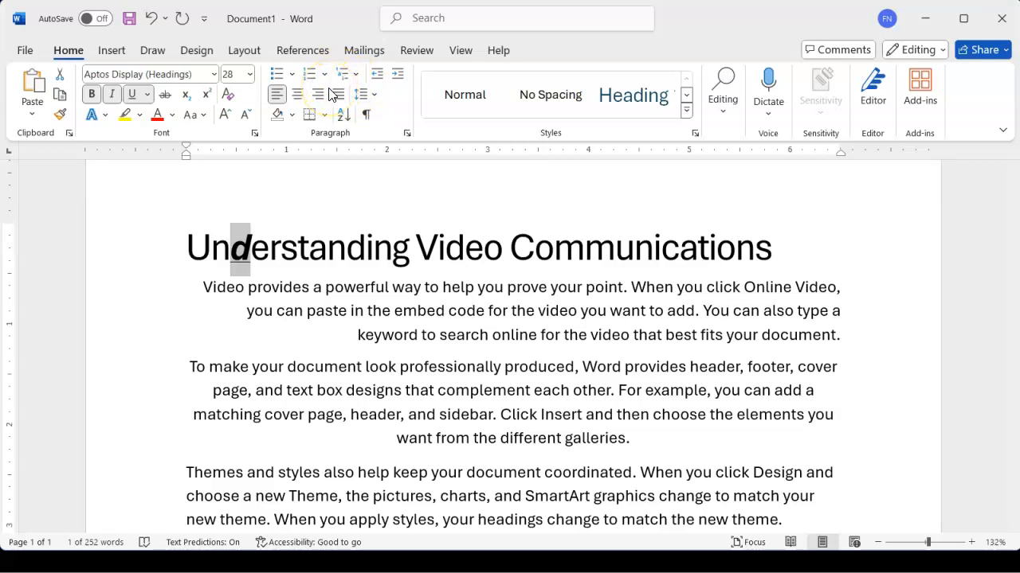
{"action": "scroll", "coordinate": [321, 244], "scroll_direction": "down", "scroll_amount": 10}
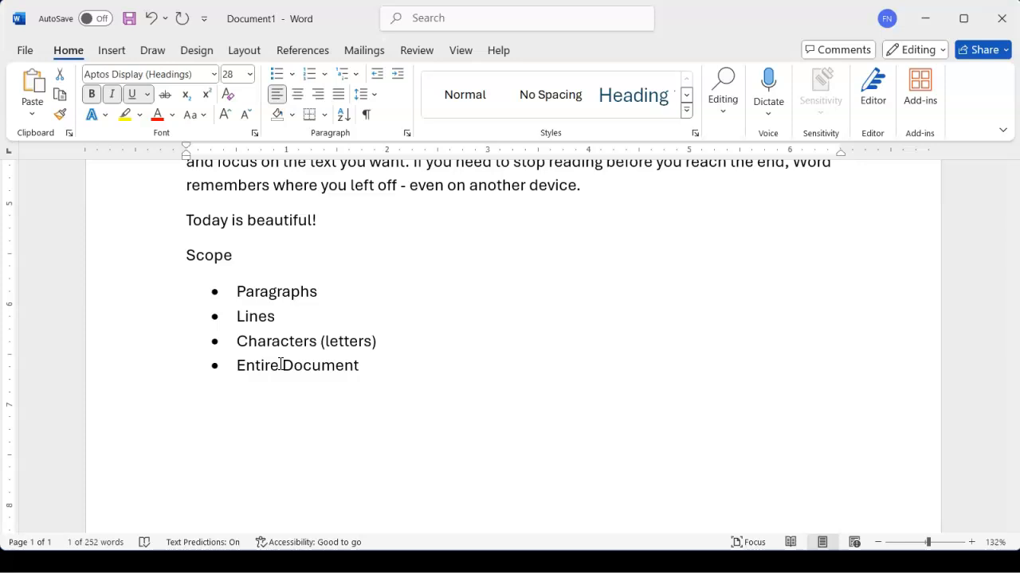
{"action": "scroll", "coordinate": [282, 365], "scroll_direction": "down", "scroll_amount": 1}
{"action": "scroll", "coordinate": [280, 364], "scroll_direction": "up", "scroll_amount": 10}
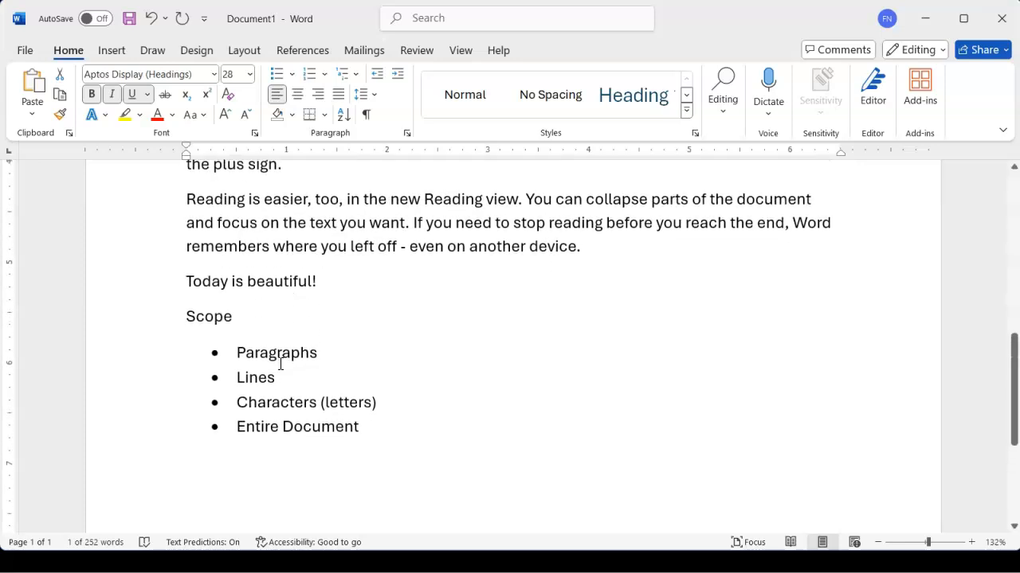
{"action": "scroll", "coordinate": [280, 364], "scroll_direction": "up", "scroll_amount": 1}
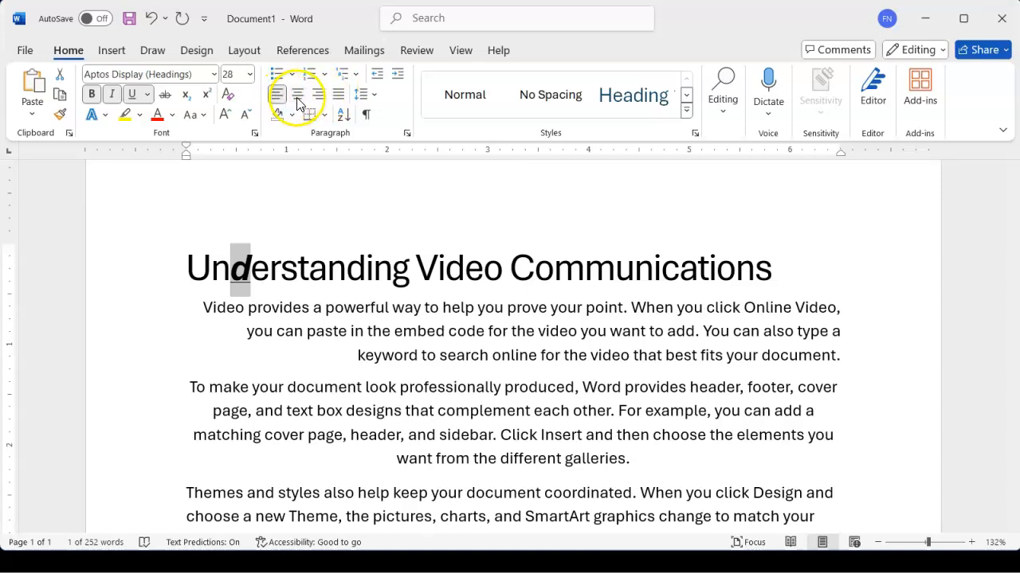
{"action": "left_click", "coordinate": [245, 51]}
{"action": "left_click", "coordinate": [195, 52]}
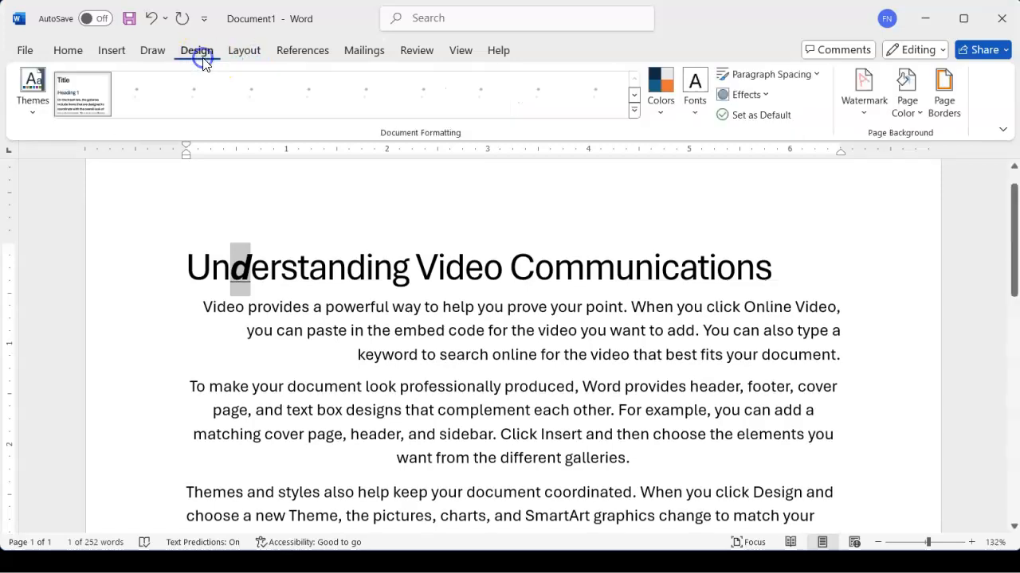
{"action": "left_click", "coordinate": [153, 50]}
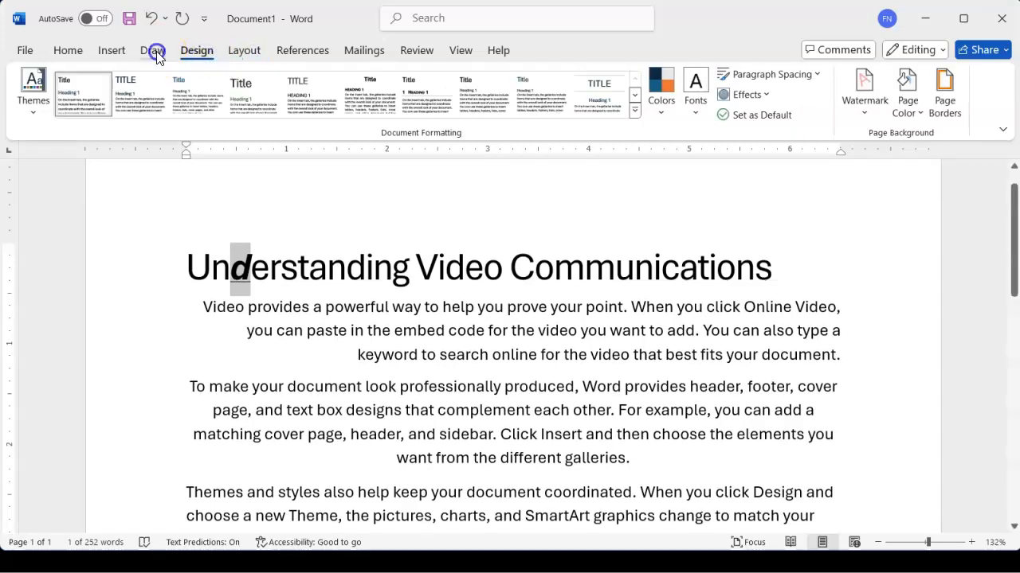
Delete the "Scope" line and its four-item bulleted list from the end of the document.
{"action": "left_click", "coordinate": [107, 51]}
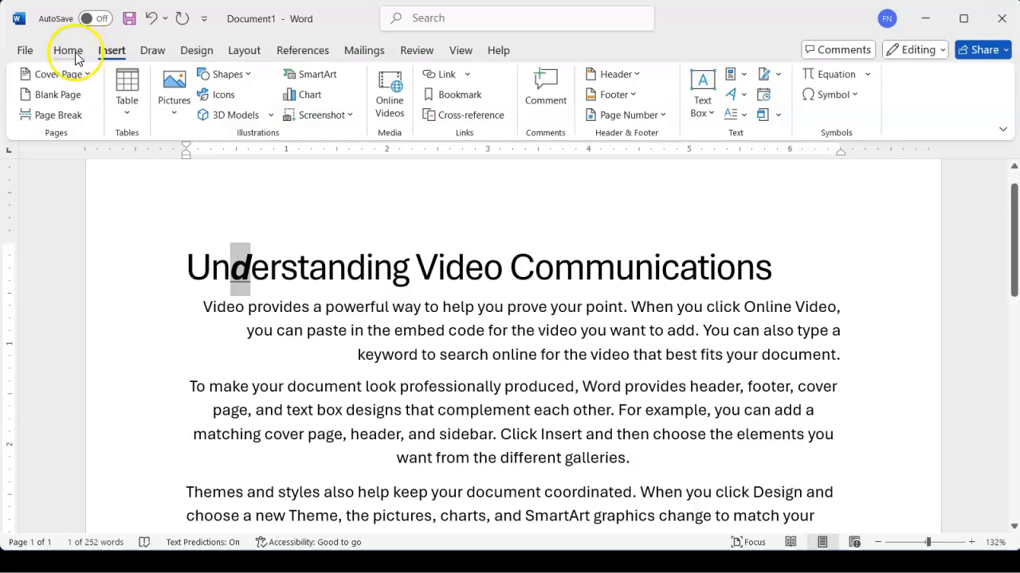
{"action": "left_click", "coordinate": [70, 53]}
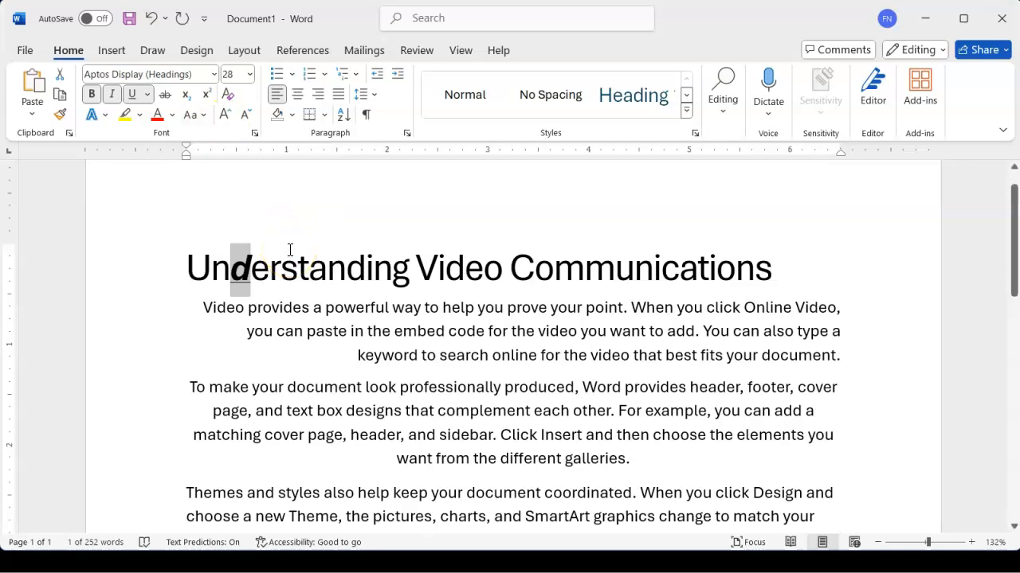
{"action": "scroll", "coordinate": [290, 251], "scroll_direction": "down", "scroll_amount": 7}
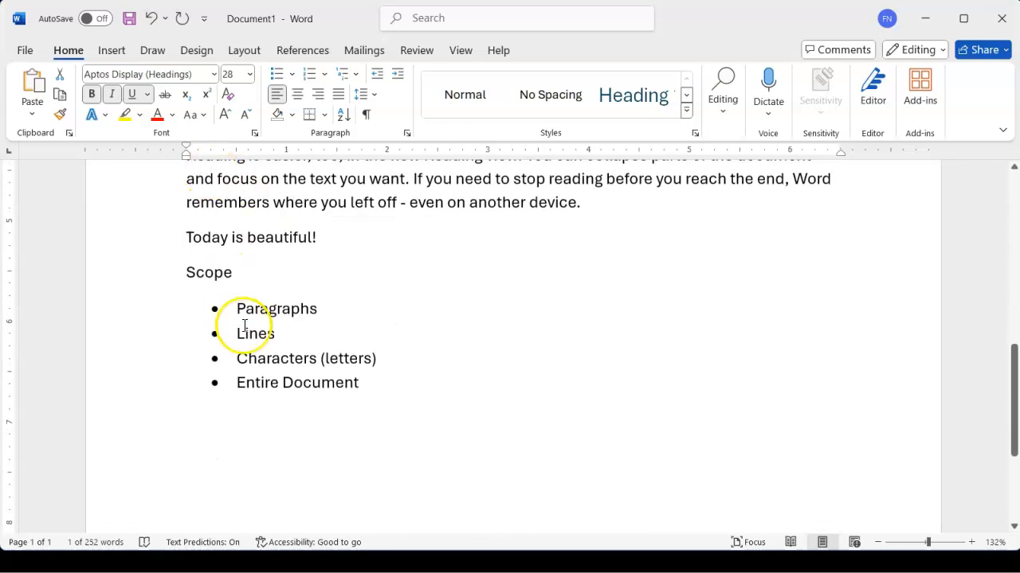
{"action": "left_click", "coordinate": [281, 331]}
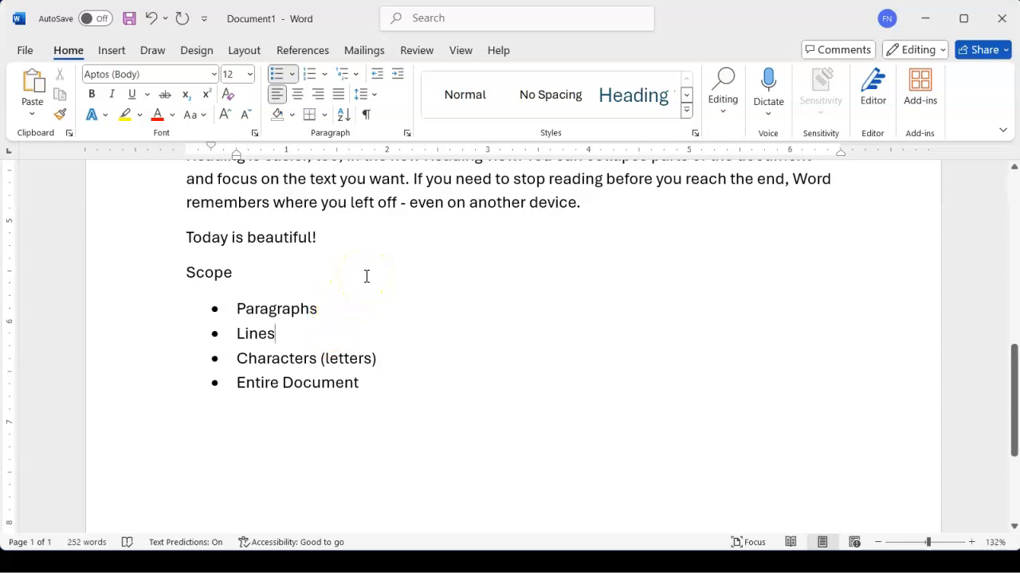
{"action": "left_click_drag", "start_coordinate": [369, 387], "coordinate": [200, 273]}
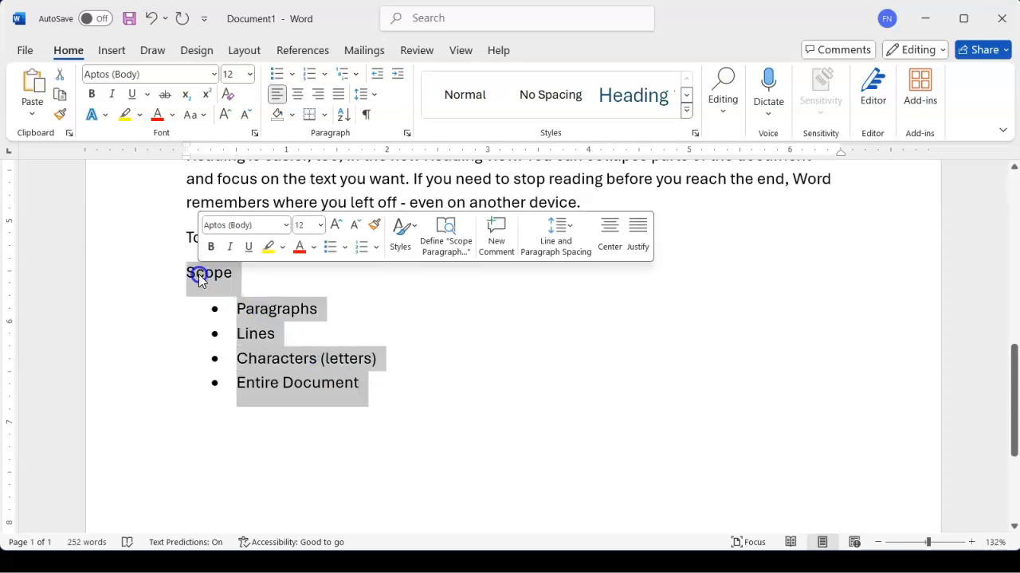
{"action": "key", "text": "Delete"}
{"action": "key", "text": "BackSpace"}
{"action": "key", "text": "BackSpace"}
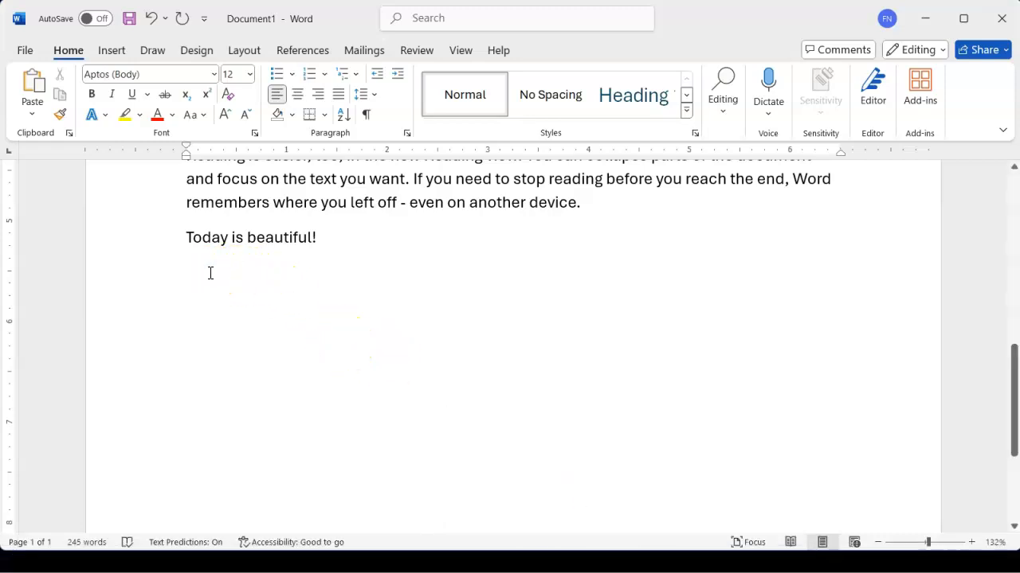
Add the line "Scope" again below "Today is beautiful!" at the end of the document.
{"action": "scroll", "coordinate": [210, 274], "scroll_direction": "up", "scroll_amount": 4}
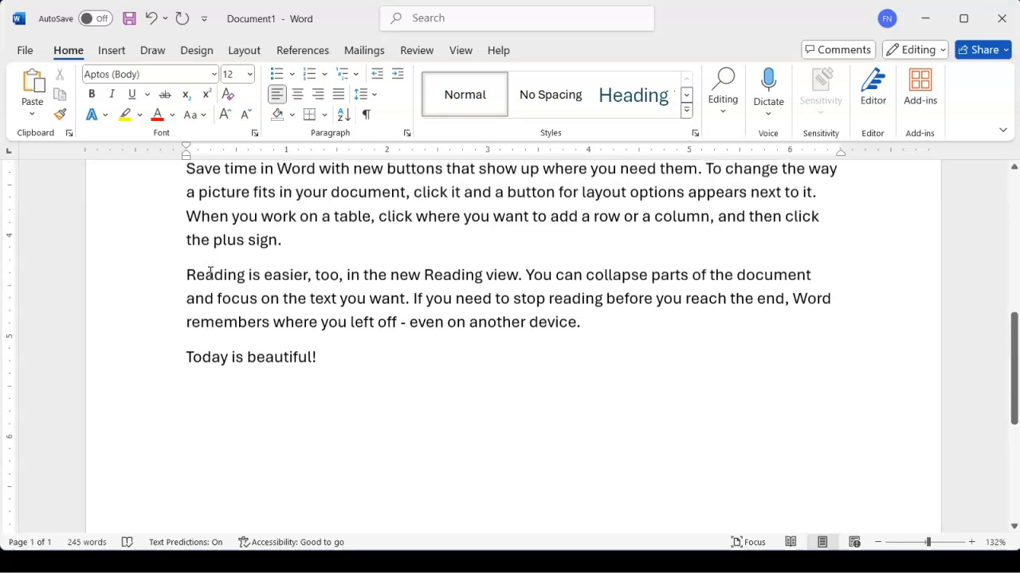
{"action": "scroll", "coordinate": [210, 273], "scroll_direction": "up", "scroll_amount": 5}
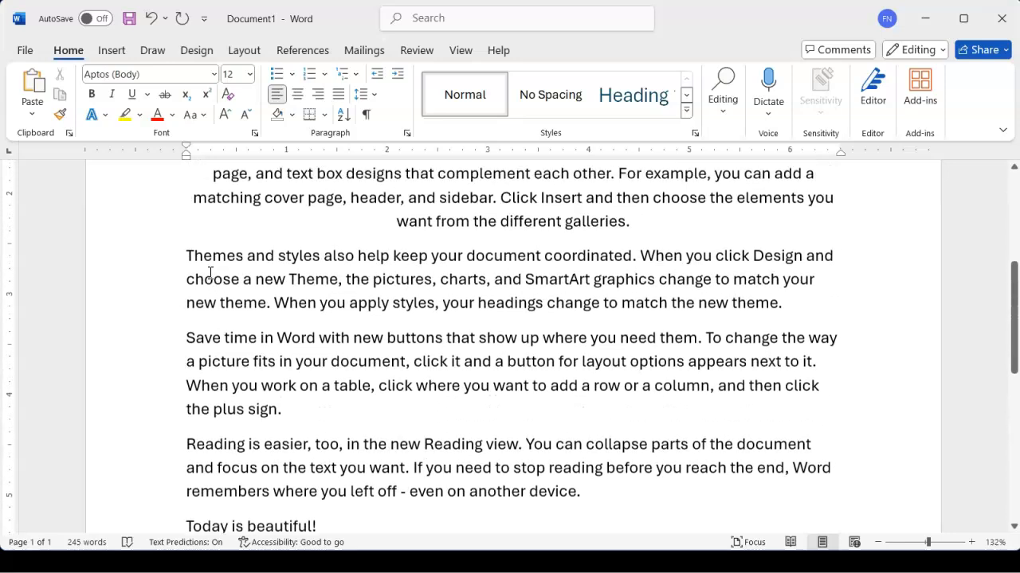
{"action": "scroll", "coordinate": [210, 273], "scroll_direction": "up", "scroll_amount": 3}
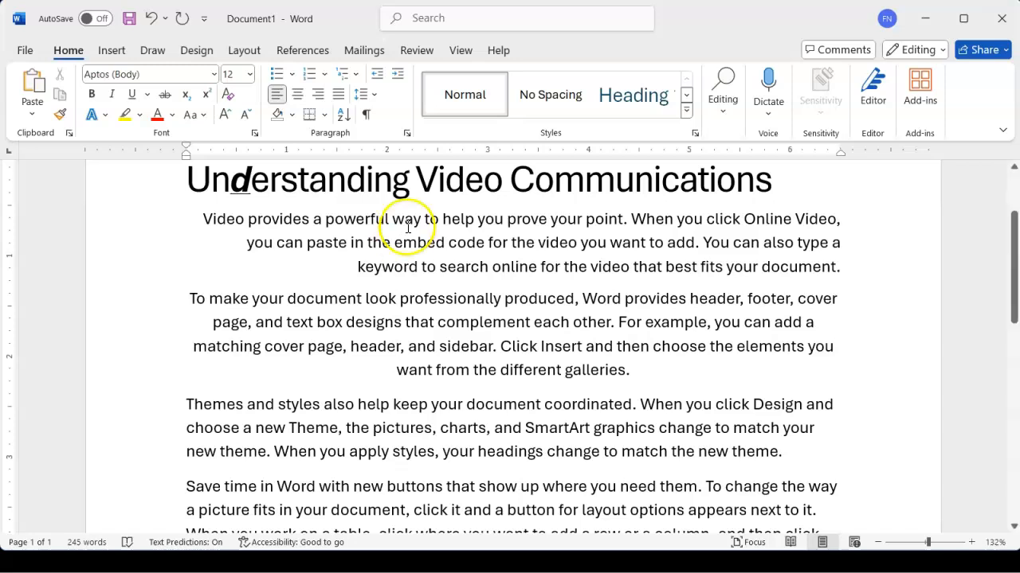
{"action": "left_click", "coordinate": [488, 238]}
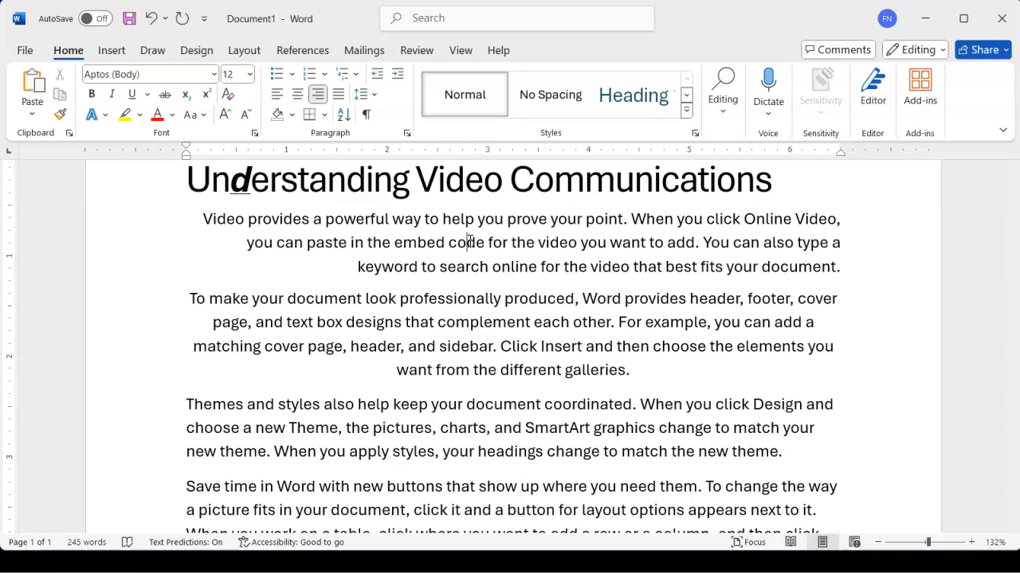
{"action": "scroll", "coordinate": [275, 239], "scroll_direction": "down", "scroll_amount": 5}
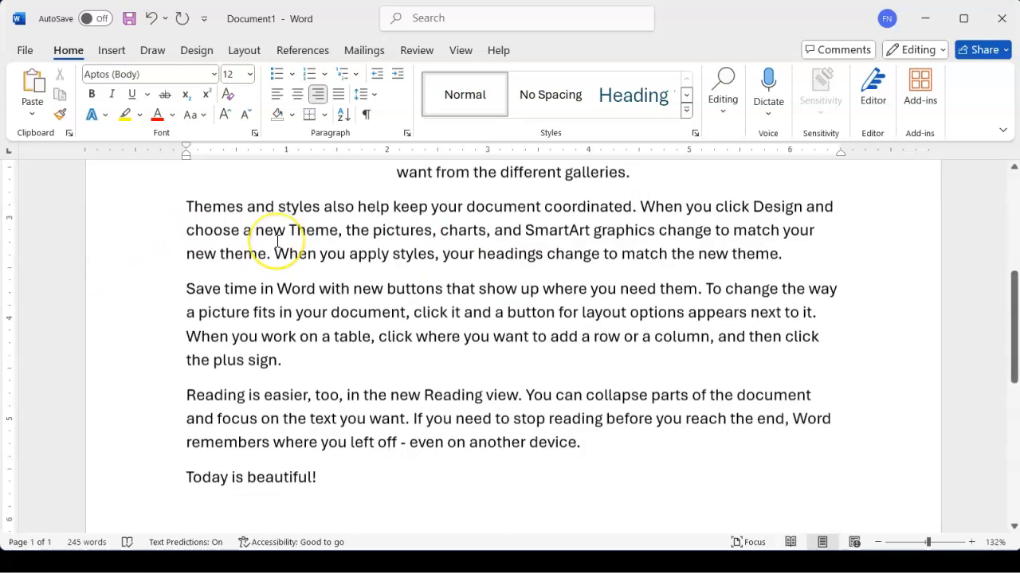
{"action": "left_click", "coordinate": [342, 334]}
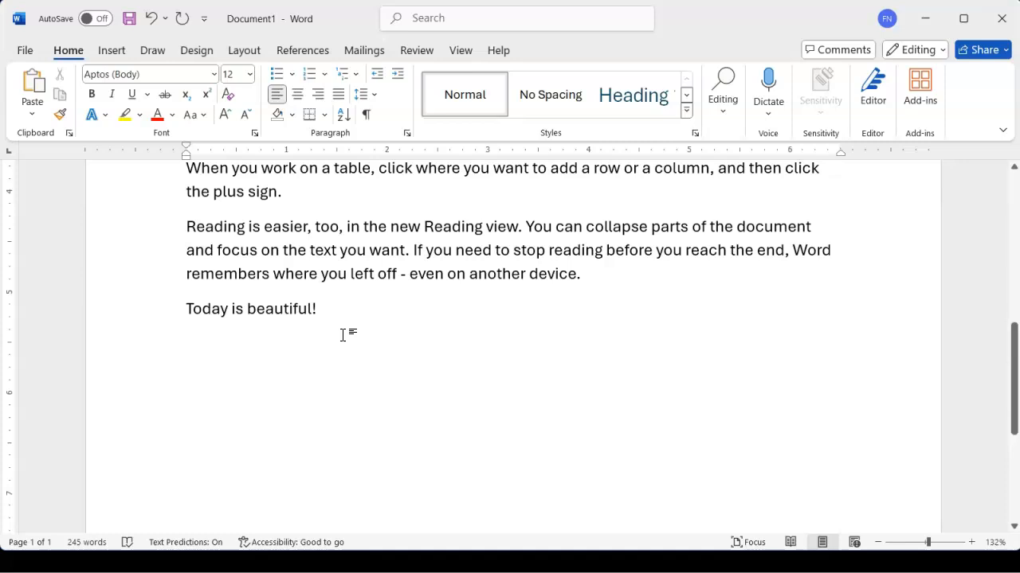
{"action": "type", "text": "Scope"}
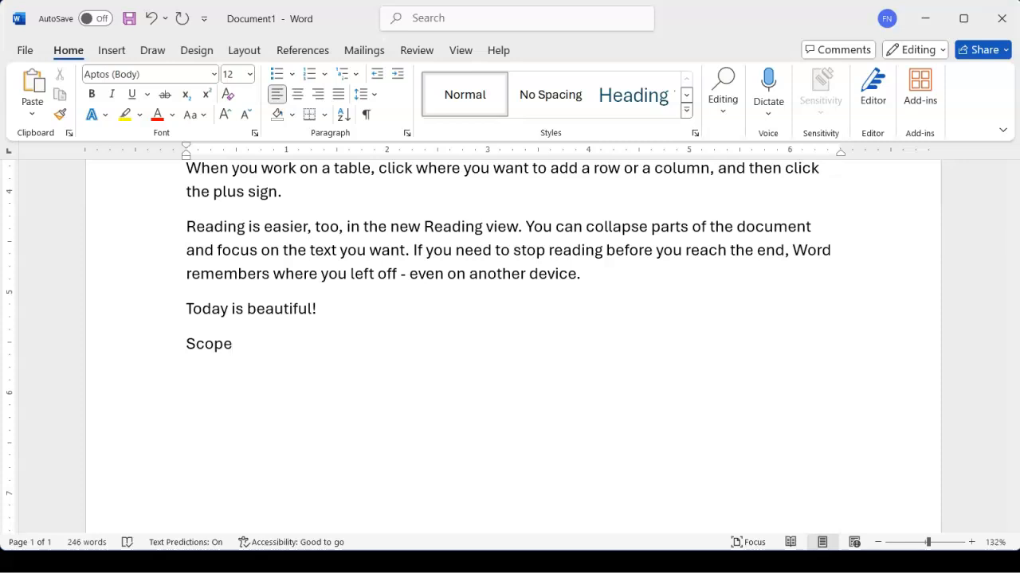
Try to start a list entry for paragraphs on a new line below "Scope", and erase its text.
{"action": "key", "text": "Return"}
{"action": "type", "text": "Pra"}
{"action": "key", "text": "BackSpace"}
{"action": "key", "text": "BackSpace"}
{"action": "type", "text": "araph"}
{"action": "key", "text": "BackSpace"}
{"action": "key", "text": "BackSpace"}
{"action": "type", "text": "grap"}
{"action": "key", "text": "BackSpace"}
{"action": "key", "text": "BackSpace"}
{"action": "key", "text": "BackSpace"}
{"action": "key", "text": "BackSpace"}
{"action": "key", "text": "BackSpace"}
{"action": "key", "text": "BackSpace"}
{"action": "key", "text": "BackSpace"}
{"action": "key", "text": "BackSpace"}
Select the retyped word "Scope" at the end of the document and delete it.
{"action": "key", "text": "shift+Right"}
{"action": "key", "text": "shift+Right"}
{"action": "key", "text": "shift+Right"}
{"action": "key", "text": "shift+Right"}
{"action": "key", "text": "shift+Right"}
{"action": "key", "text": "shift+Right"}
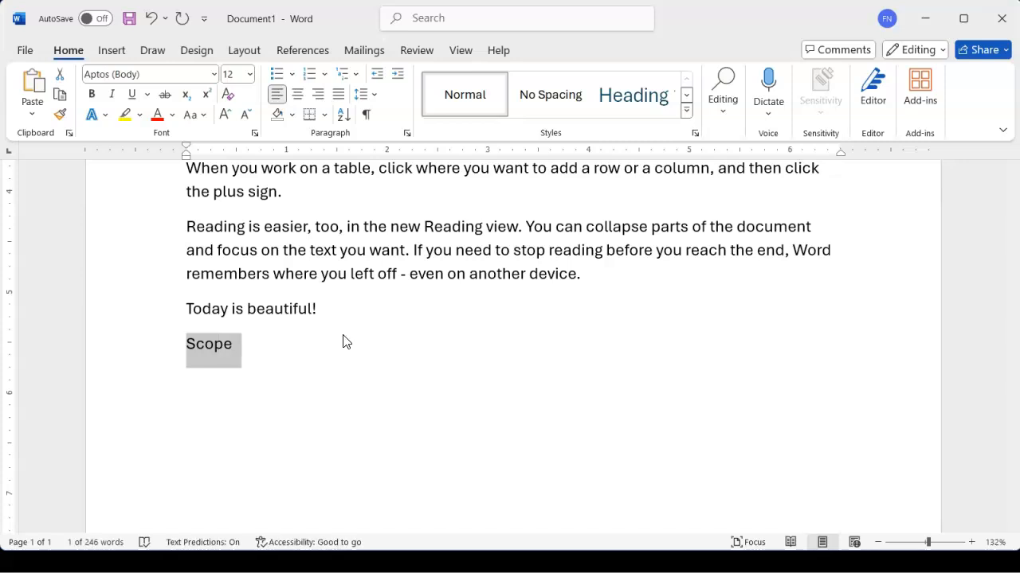
{"action": "key", "text": "BackSpace"}
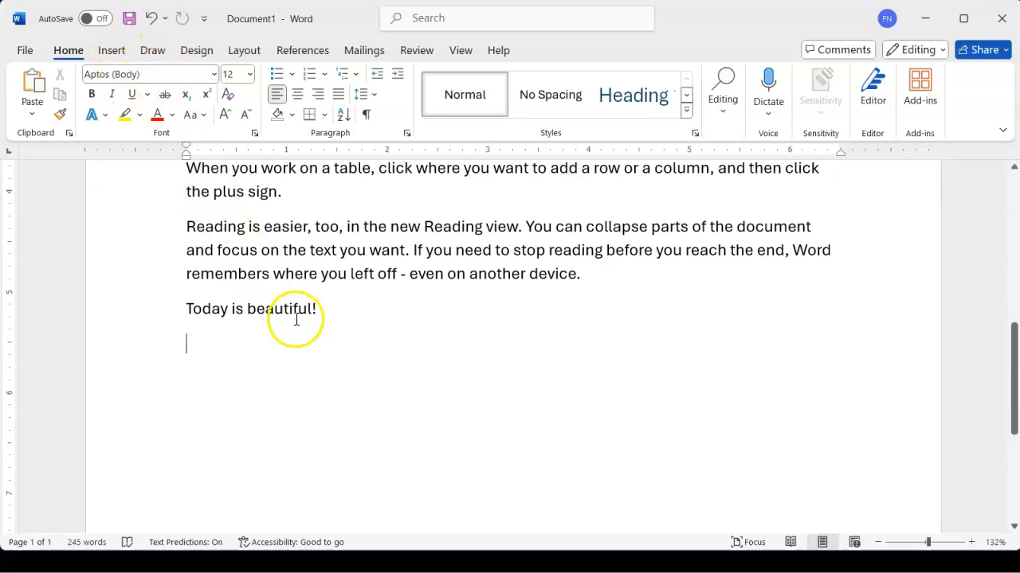
Undo the recent edits at the end of the document and the underline on the title's letter "d".
{"action": "scroll", "coordinate": [353, 308], "scroll_direction": "up", "scroll_amount": 2}
{"action": "scroll", "coordinate": [353, 311], "scroll_direction": "up", "scroll_amount": 4}
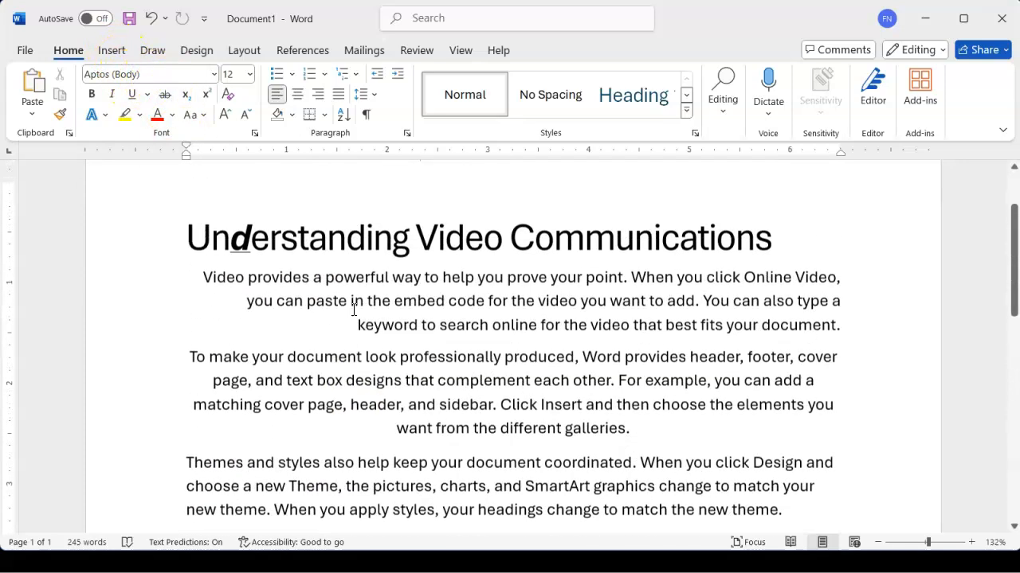
{"action": "scroll", "coordinate": [371, 271], "scroll_direction": "down", "scroll_amount": 1}
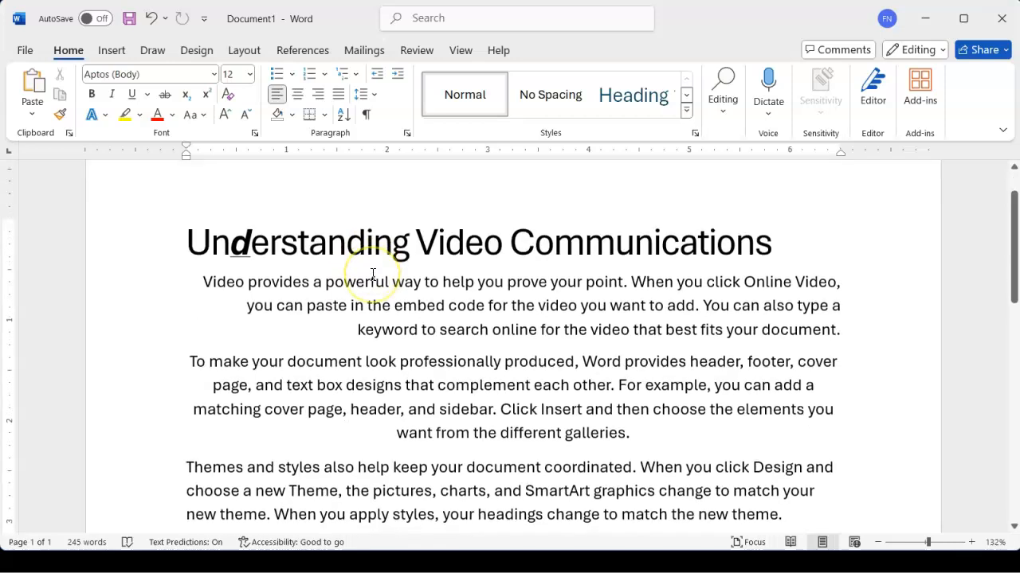
{"action": "key", "text": "ctrl+z"}
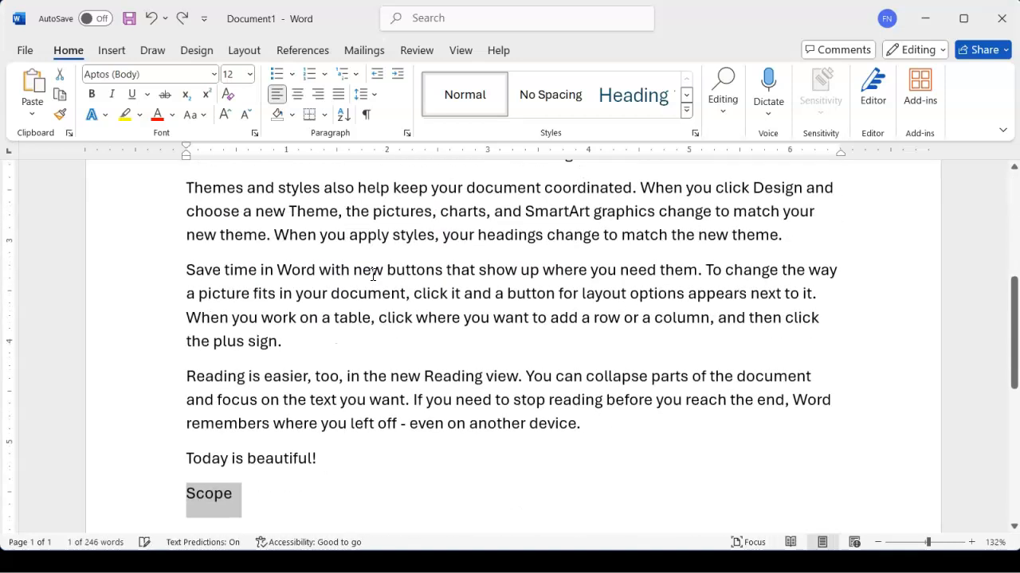
{"action": "key", "text": "Down"}
{"action": "type", "text": "Paragrap"}
{"action": "key", "text": "BackSpace"}
{"action": "key", "text": "BackSpace"}
{"action": "key", "text": "BackSpace"}
{"action": "key", "text": "BackSpace"}
{"action": "type", "text": "gr"}
{"action": "key", "text": "BackSpace"}
{"action": "key", "text": "BackSpace"}
{"action": "key", "text": "BackSpace"}
{"action": "key", "text": "BackSpace"}
{"action": "key", "text": "BackSpace"}
{"action": "type", "text": "ra"}
{"action": "key", "text": "ctrl+z"}
{"action": "key", "text": "ctrl+z"}
{"action": "key", "text": "ctrl+z"}
{"action": "key", "text": "ctrl+z"}
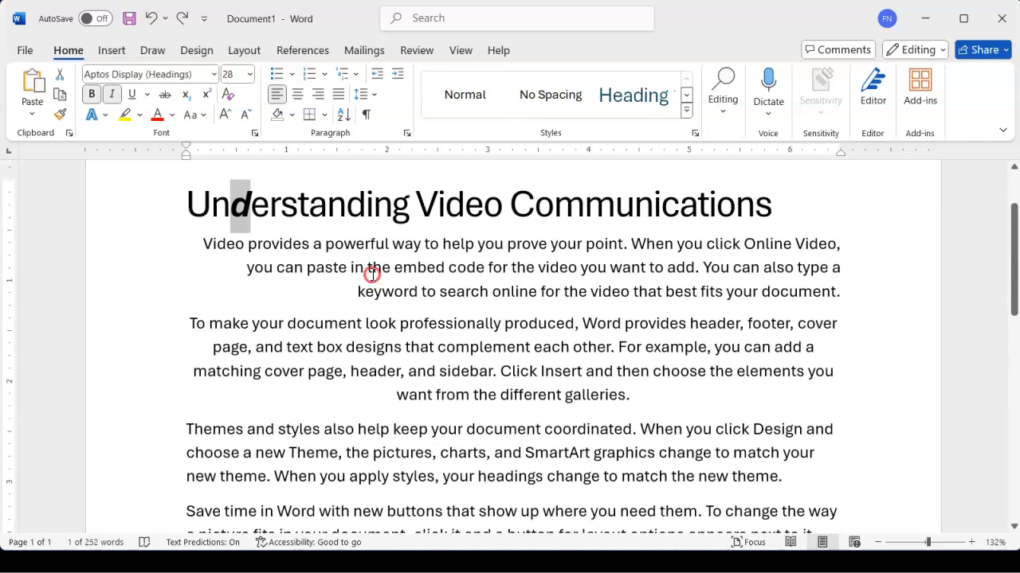
Undo the bold and italic on the title's letter "d" and the alignment changes on the first two body paragraphs.
{"action": "right_click", "coordinate": [373, 274]}
{"action": "left_click", "coordinate": [307, 260]}
{"action": "key", "text": "ctrl+z"}
{"action": "key", "text": "ctrl+z"}
{"action": "key", "text": "ctrl+z"}
{"action": "key", "text": "ctrl+z"}
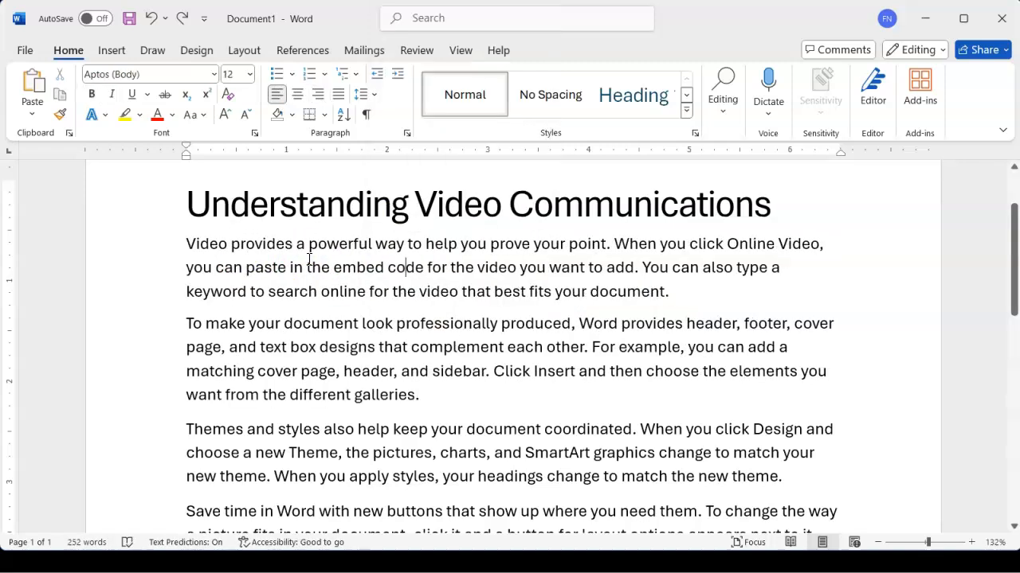
Delete the restored "Scope" line with its bulleted list, including the leftover empty bullet, below "Today is beautiful!".
{"action": "scroll", "coordinate": [309, 260], "scroll_direction": "down", "scroll_amount": 6}
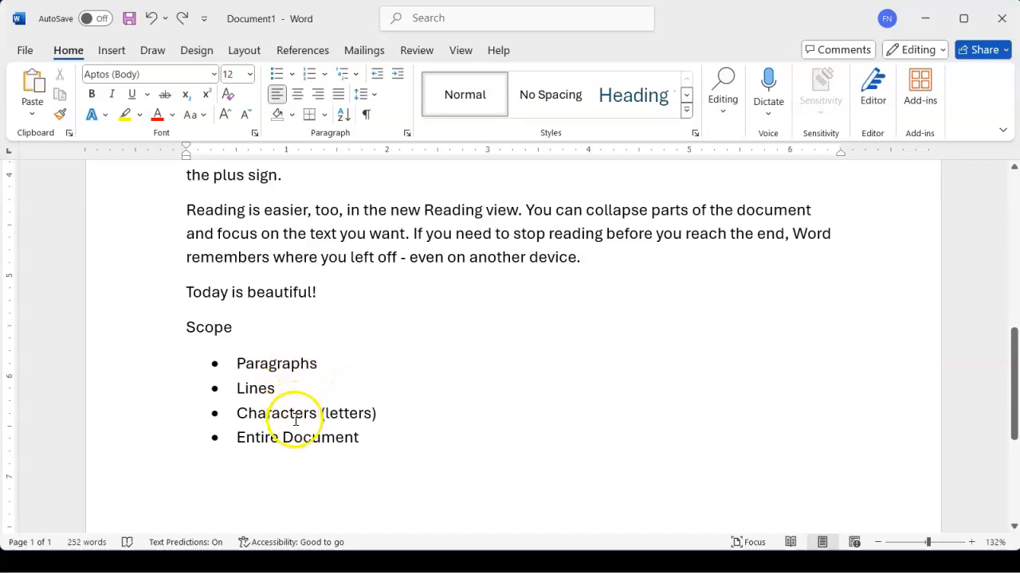
{"action": "left_click", "coordinate": [379, 440]}
{"action": "left_click_drag", "start_coordinate": [379, 440], "coordinate": [188, 343]}
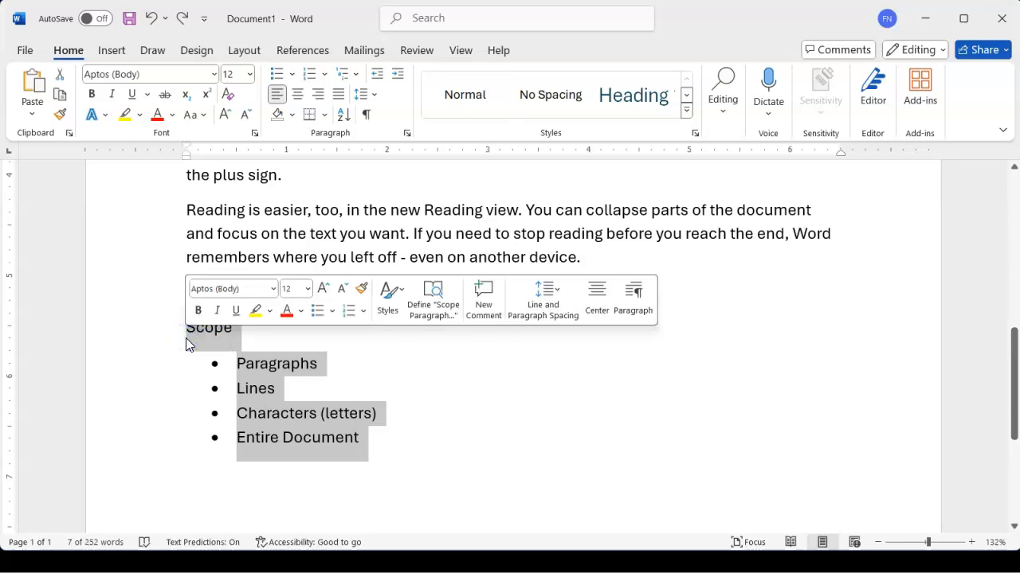
{"action": "key", "text": "BackSpace"}
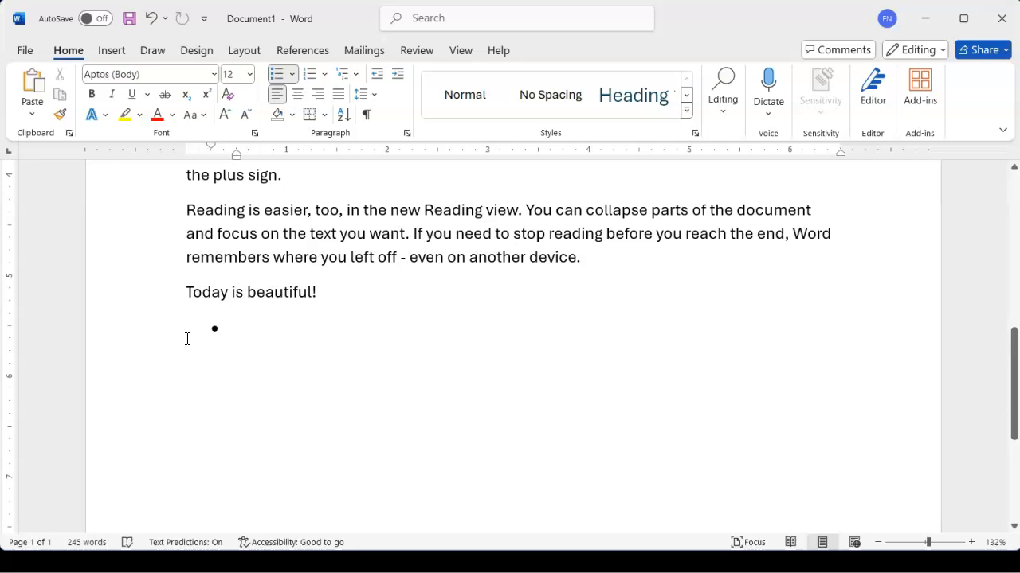
{"action": "key", "text": "BackSpace"}
Show and hide the document's formatting marks repeatedly to compare both views, leaving them hidden.
{"action": "scroll", "coordinate": [187, 339], "scroll_direction": "up", "scroll_amount": 10}
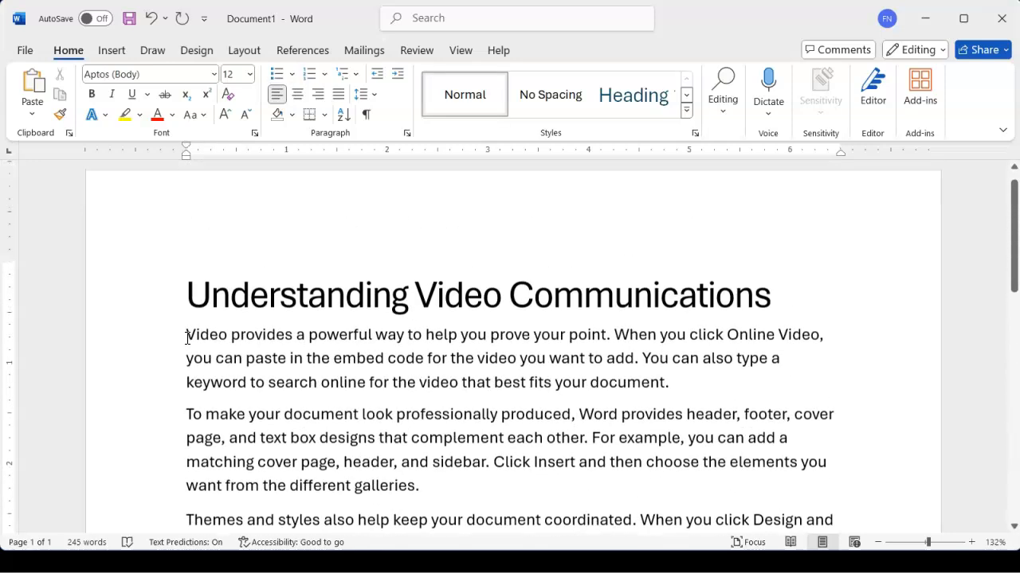
{"action": "scroll", "coordinate": [187, 338], "scroll_direction": "down", "scroll_amount": 1}
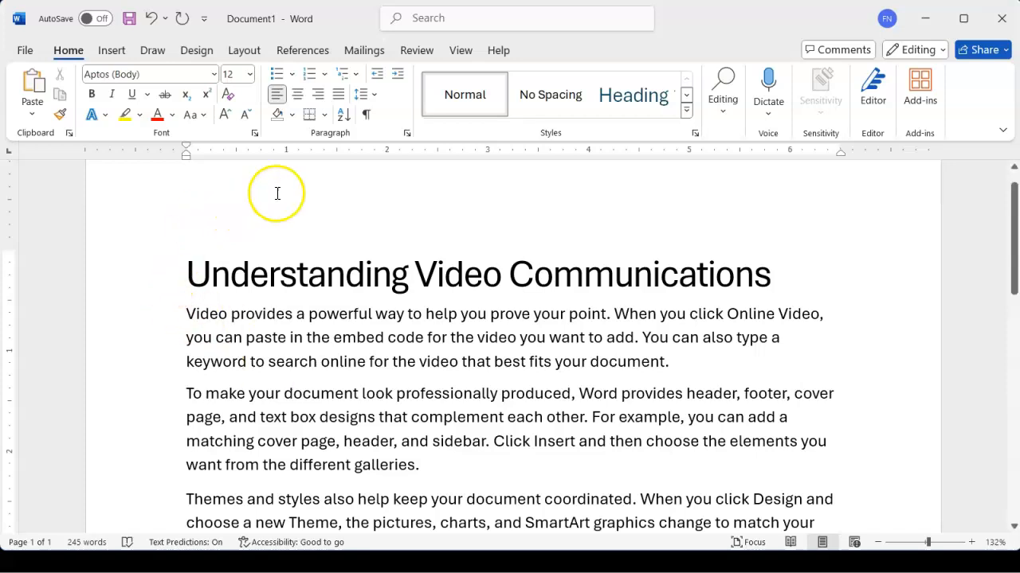
{"action": "left_click", "coordinate": [366, 116]}
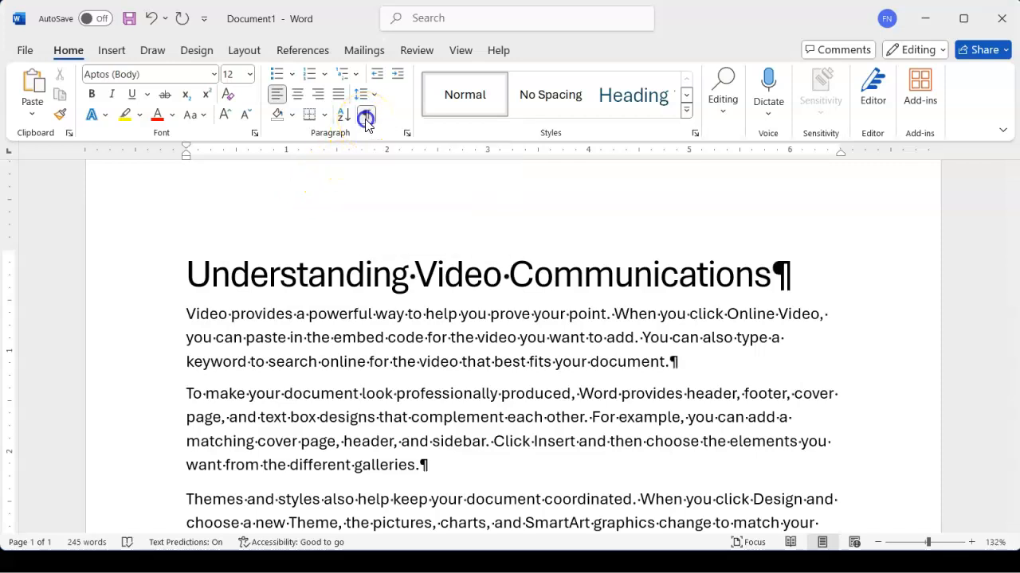
{"action": "left_click", "coordinate": [365, 116]}
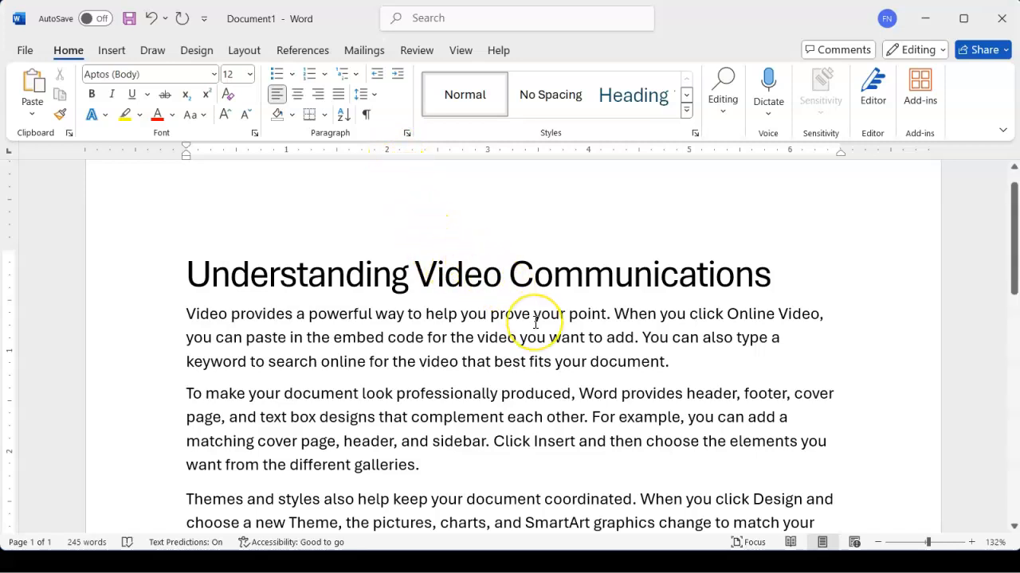
{"action": "scroll", "coordinate": [535, 322], "scroll_direction": "down", "scroll_amount": 1}
{"action": "scroll", "coordinate": [536, 322], "scroll_direction": "up", "scroll_amount": 1}
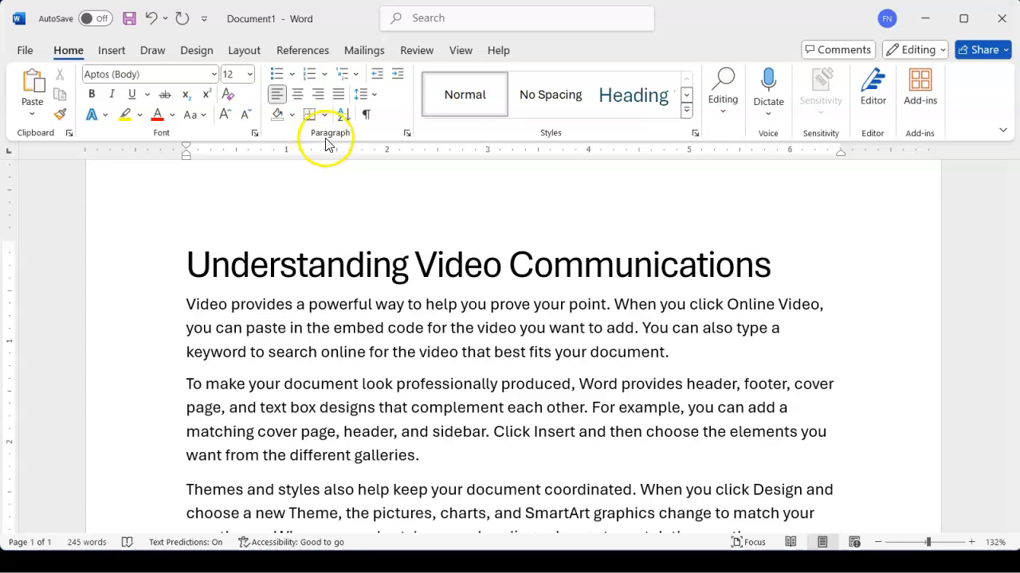
{"action": "left_click", "coordinate": [366, 116]}
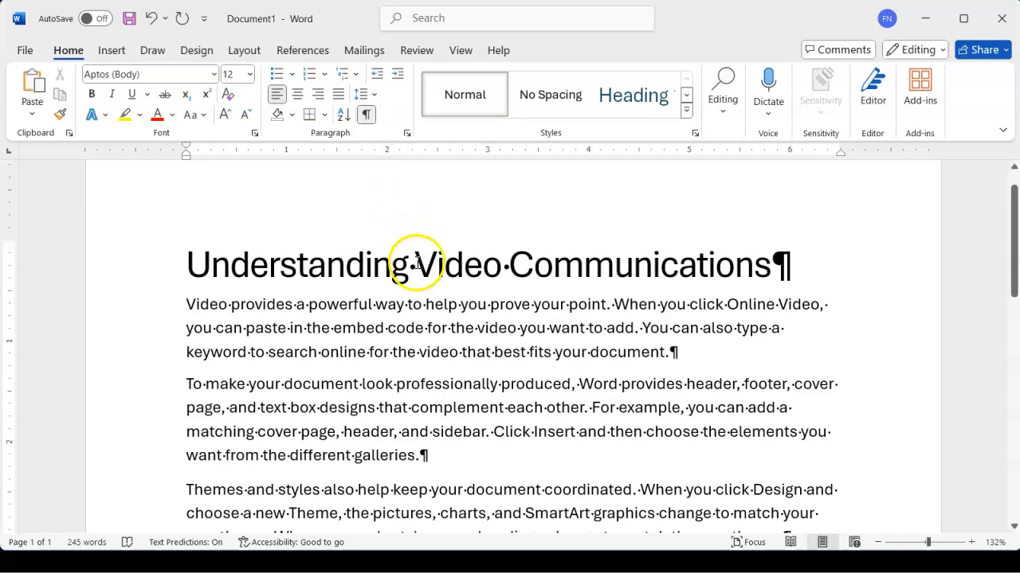
{"action": "left_click", "coordinate": [368, 117]}
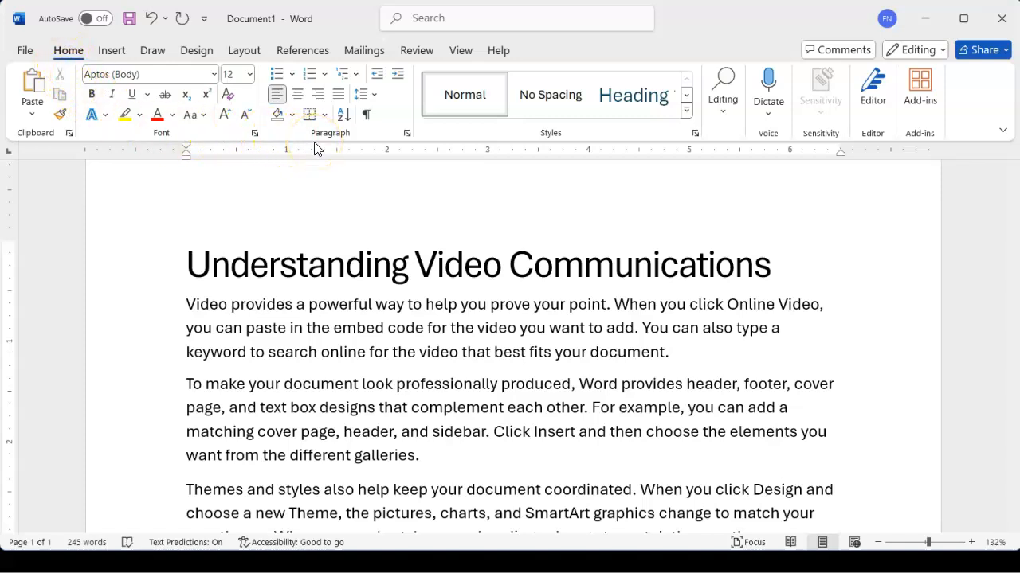
{"action": "left_click", "coordinate": [366, 116]}
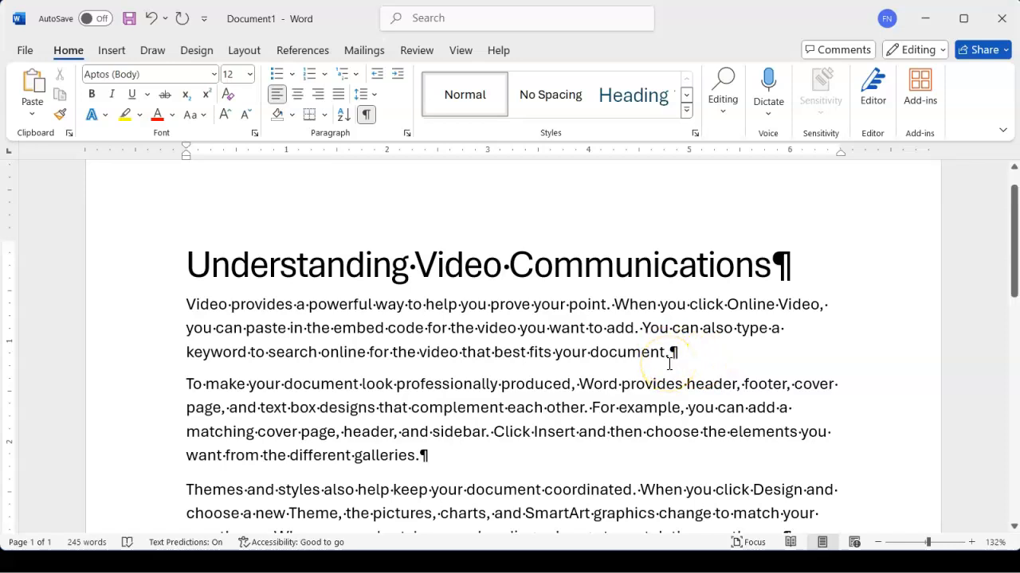
{"action": "left_click", "coordinate": [365, 115]}
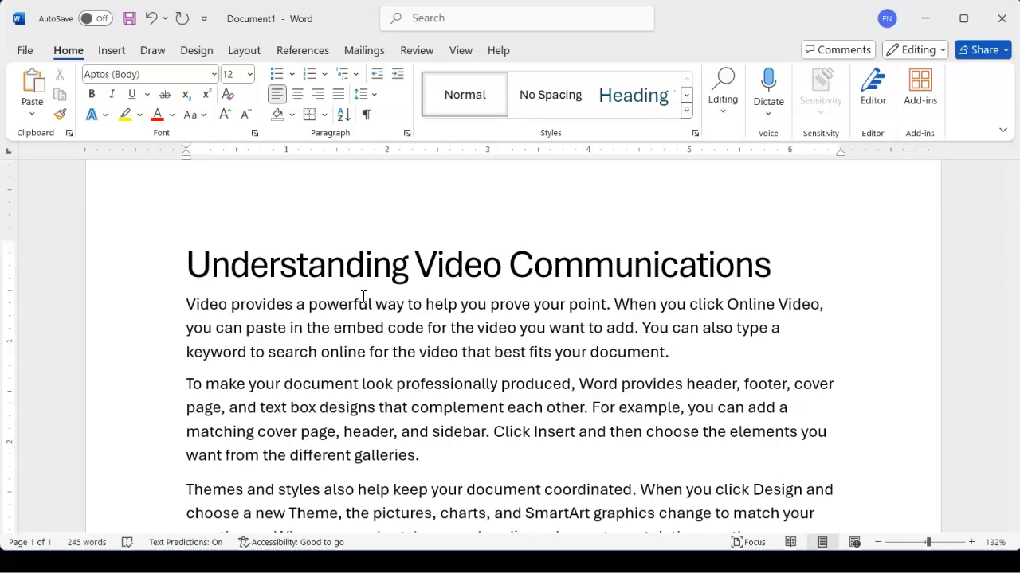
{"action": "key", "text": "ctrl+shift+8"}
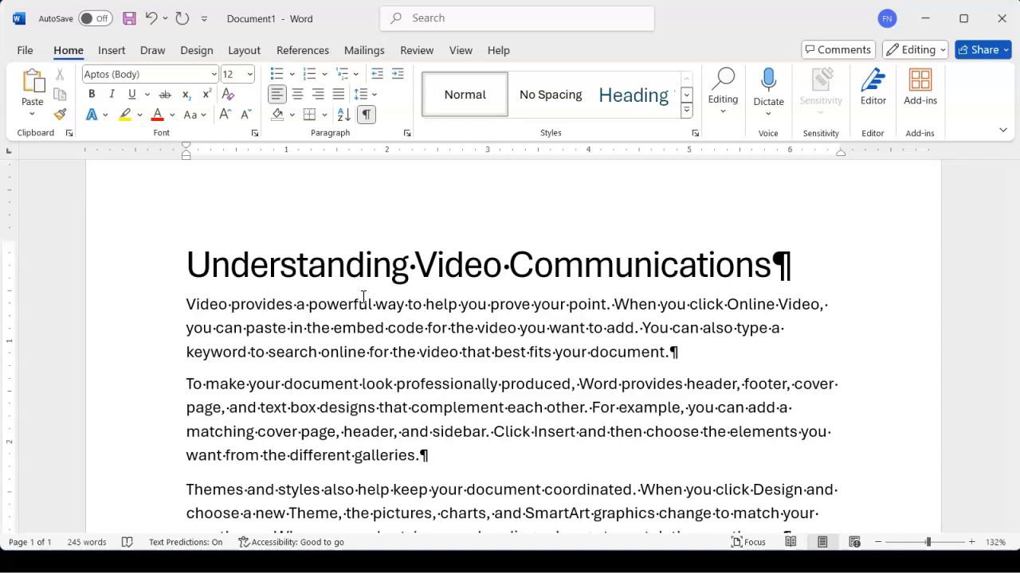
{"action": "key", "text": "ctrl+shift+8"}
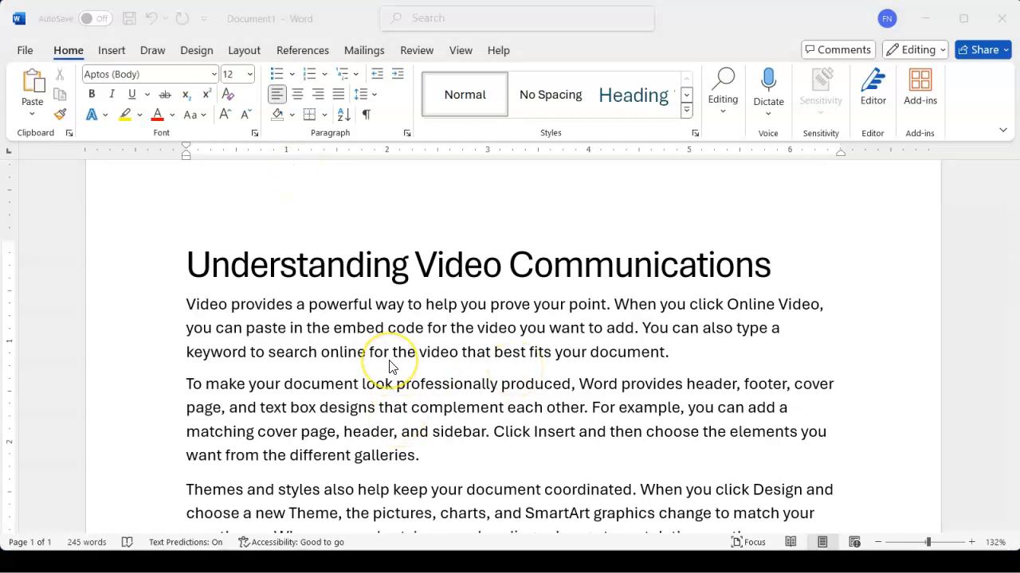
{"action": "scroll", "coordinate": [389, 366], "scroll_direction": "down", "scroll_amount": 10}
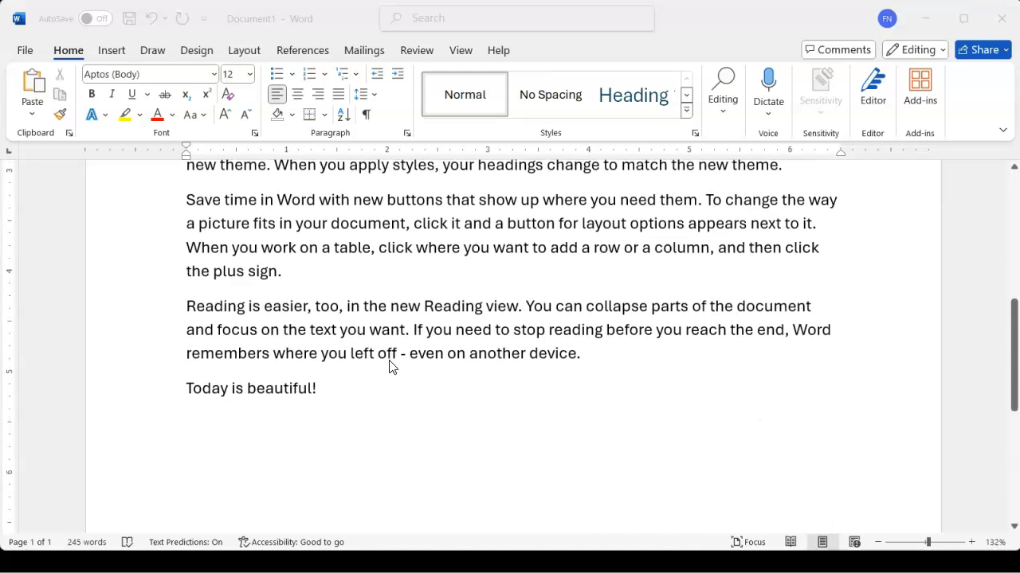
Generate sample paragraphs with =rand() on the empty line below "Today is beautiful!".
{"action": "scroll", "coordinate": [390, 366], "scroll_direction": "up", "scroll_amount": 10}
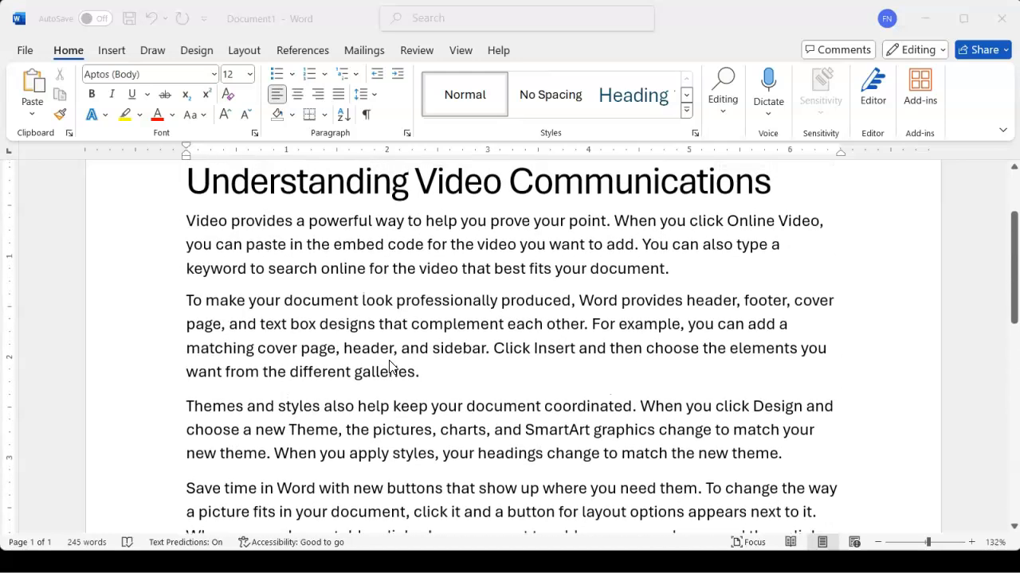
{"action": "scroll", "coordinate": [389, 366], "scroll_direction": "down", "scroll_amount": 1}
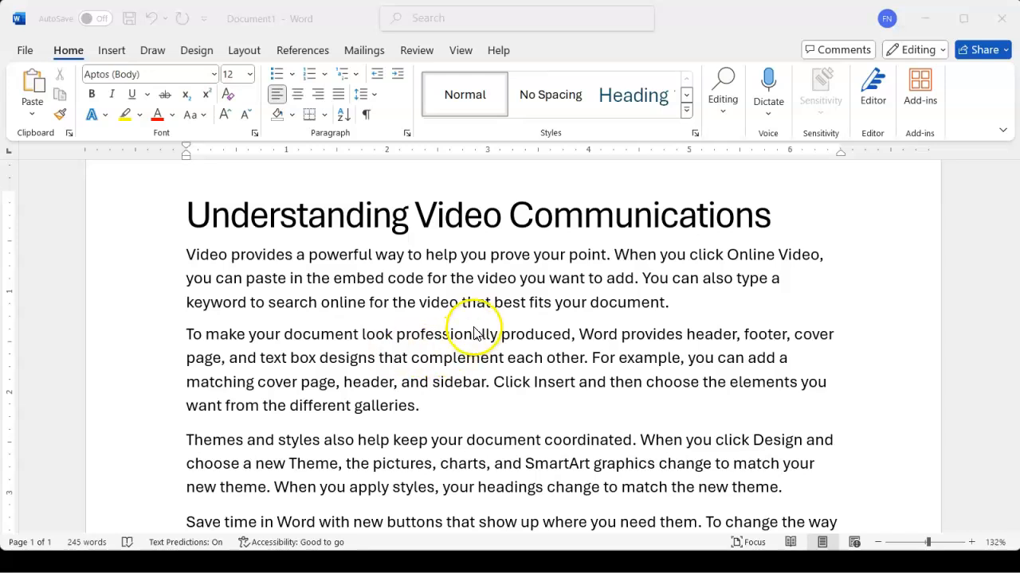
{"action": "scroll", "coordinate": [483, 339], "scroll_direction": "down", "scroll_amount": 1}
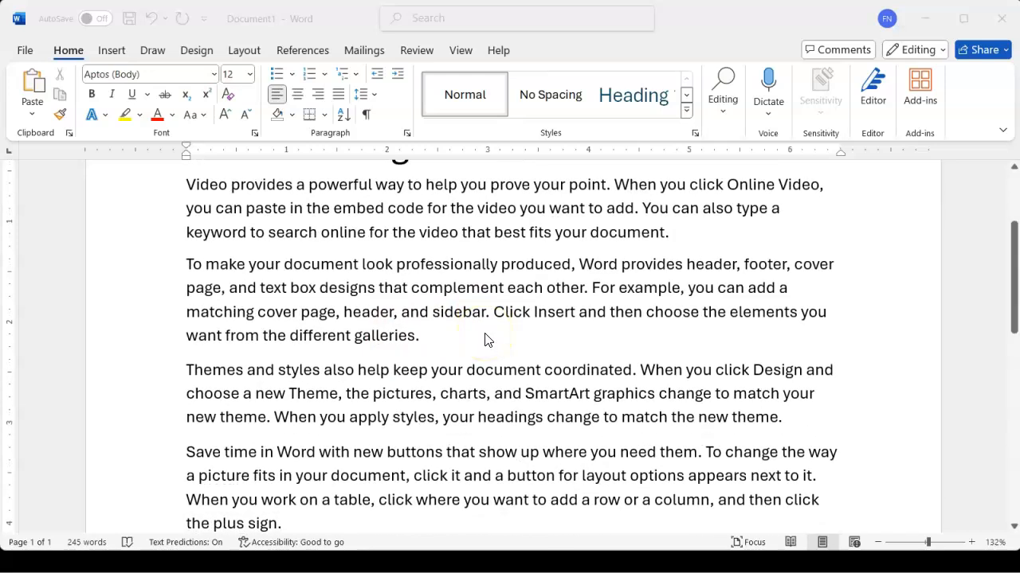
{"action": "scroll", "coordinate": [484, 341], "scroll_direction": "down", "scroll_amount": 4}
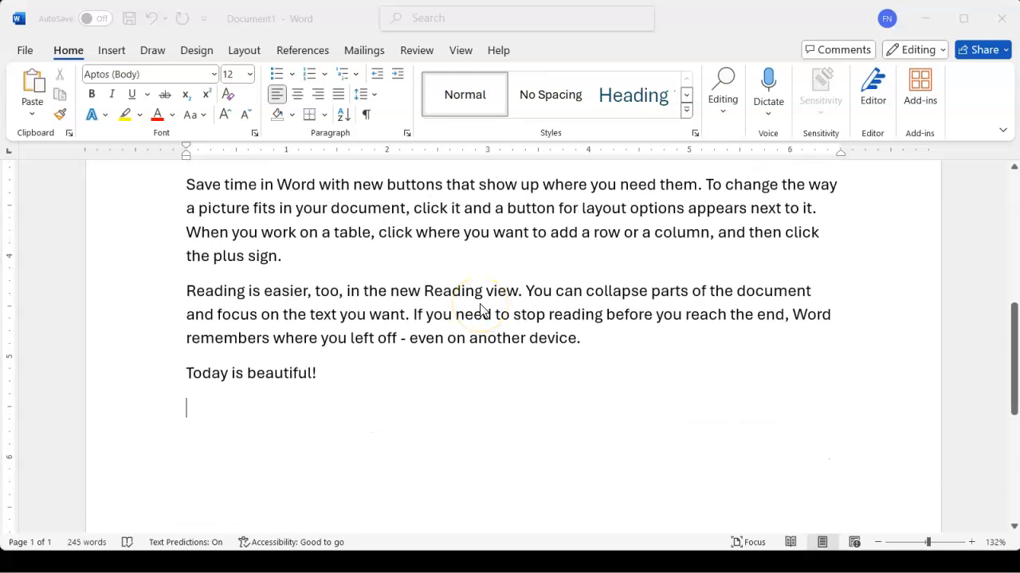
{"action": "left_click", "coordinate": [235, 407]}
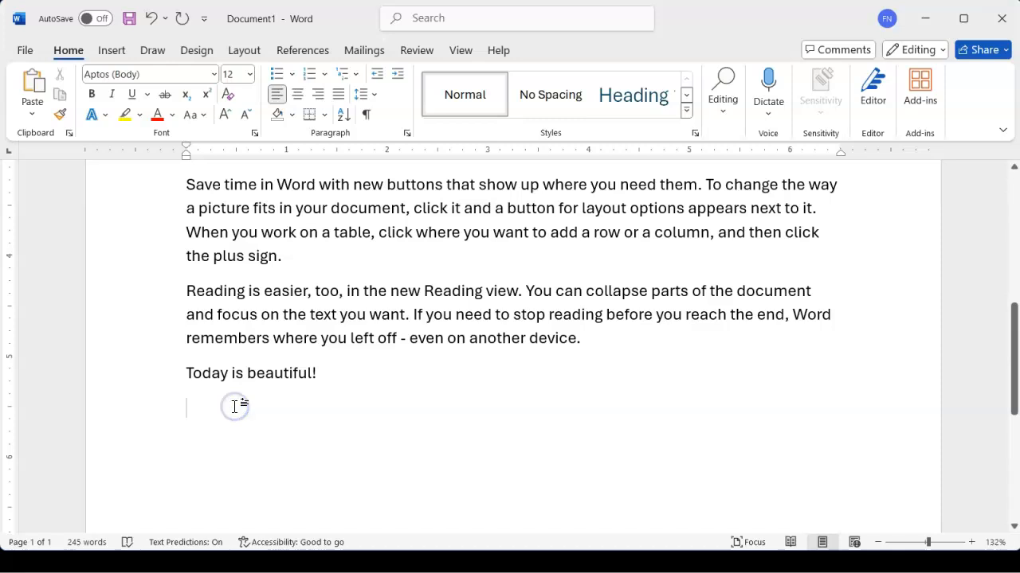
{"action": "type", "text": "=rand"}
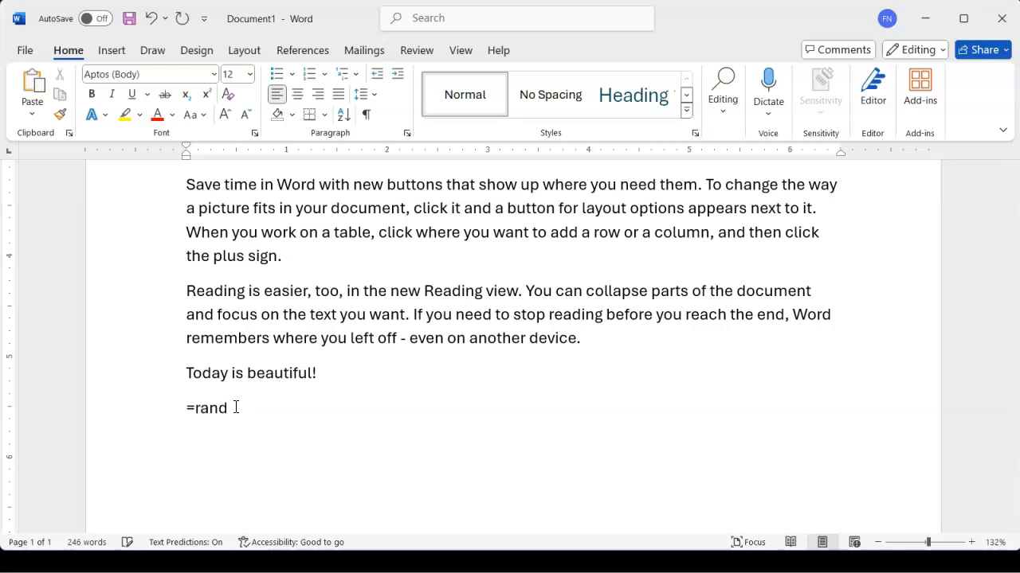
{"action": "type", "text": "()"}
{"action": "key", "text": "Return"}
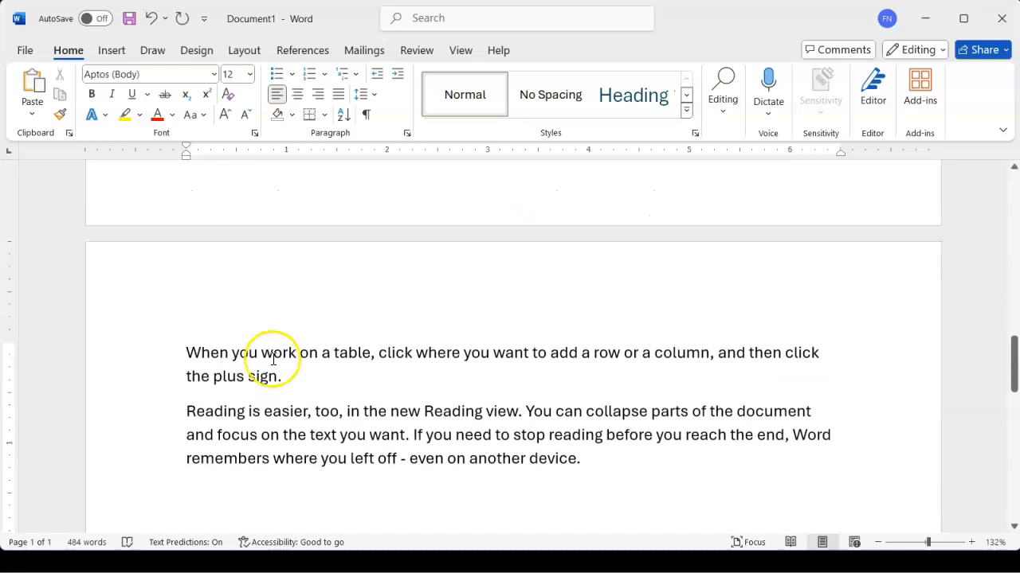
Delete the text on the second page, from "When you work on a table" through the "Reading is easier" paragraph.
{"action": "scroll", "coordinate": [268, 357], "scroll_direction": "up", "scroll_amount": 3}
{"action": "scroll", "coordinate": [274, 363], "scroll_direction": "down", "scroll_amount": 2}
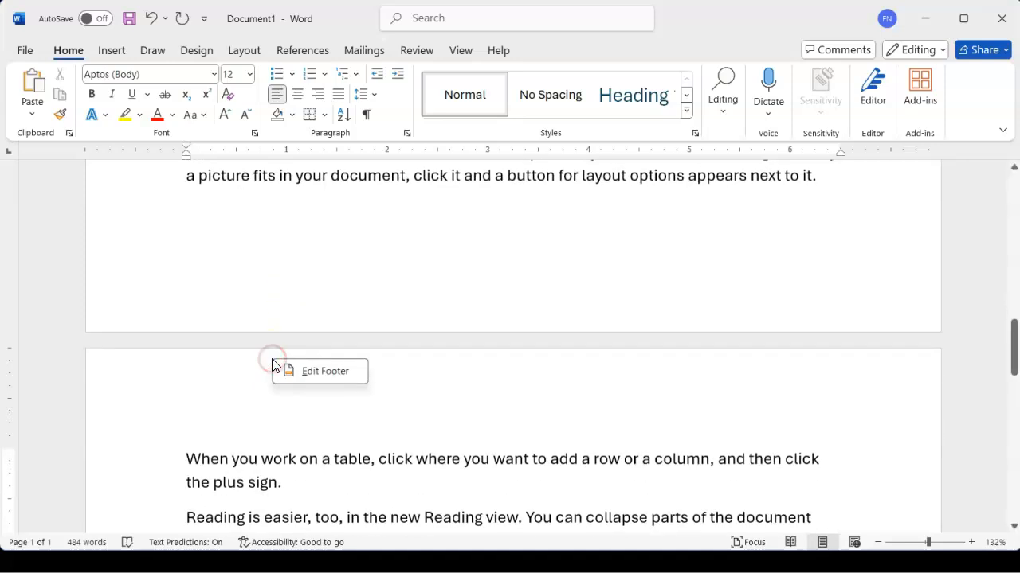
{"action": "left_click", "coordinate": [365, 380]}
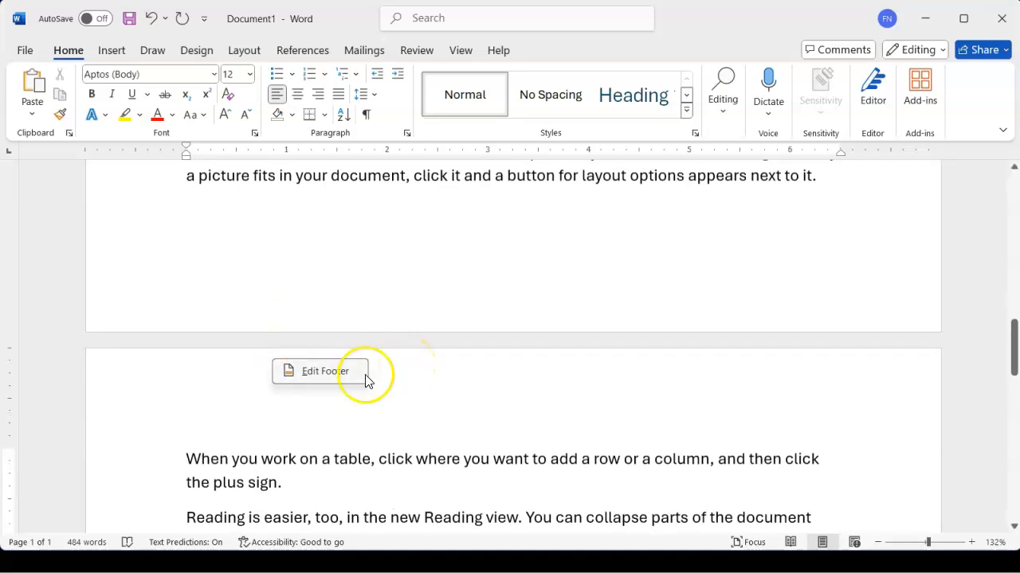
{"action": "scroll", "coordinate": [462, 412], "scroll_direction": "down", "scroll_amount": 3}
{"action": "left_click", "coordinate": [581, 390]}
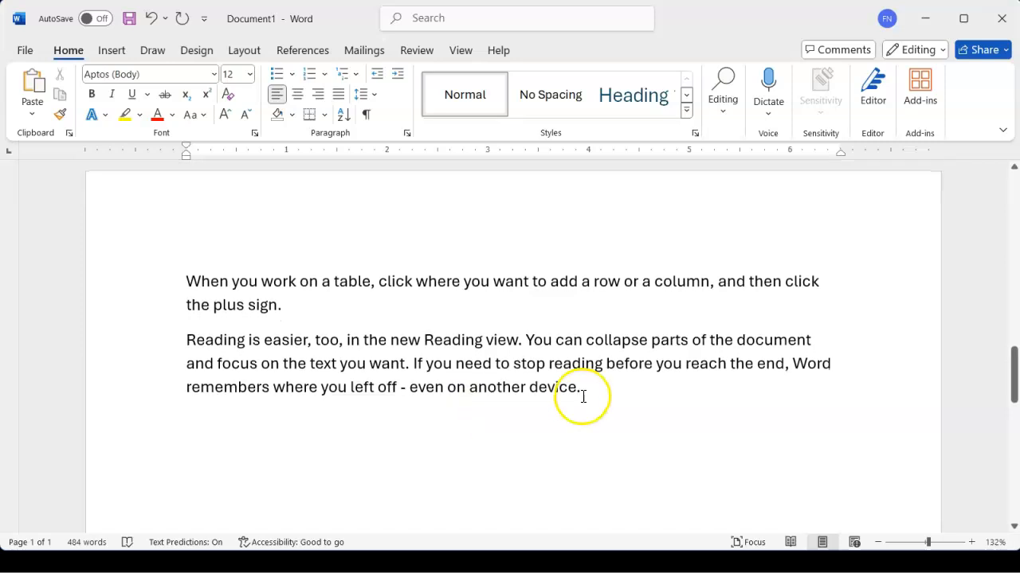
{"action": "left_click", "coordinate": [191, 274], "text": "shift"}
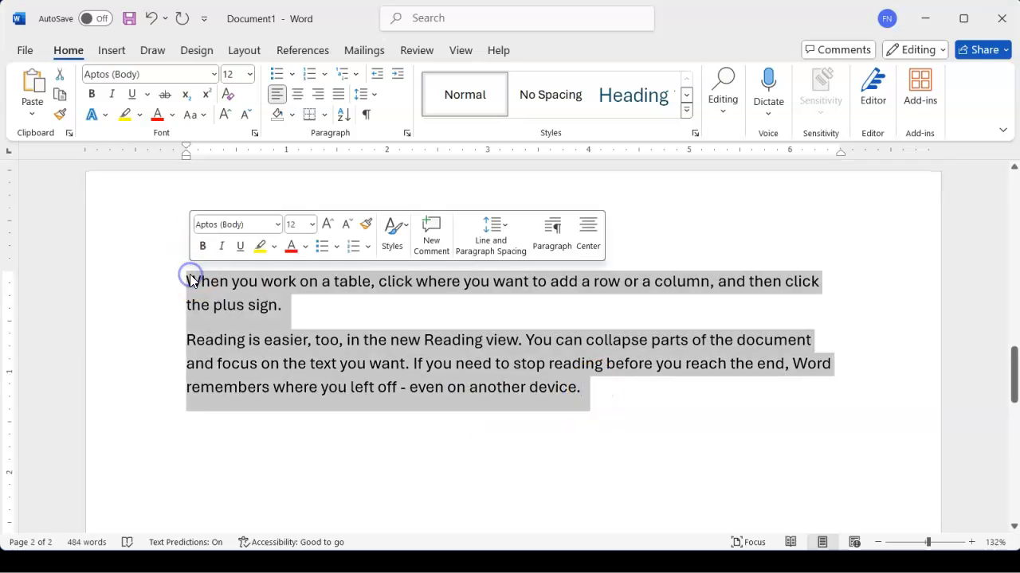
{"action": "scroll", "coordinate": [191, 275], "scroll_direction": "down", "scroll_amount": 5}
{"action": "key", "text": "Delete"}
{"action": "key", "text": "ctrl+End"}
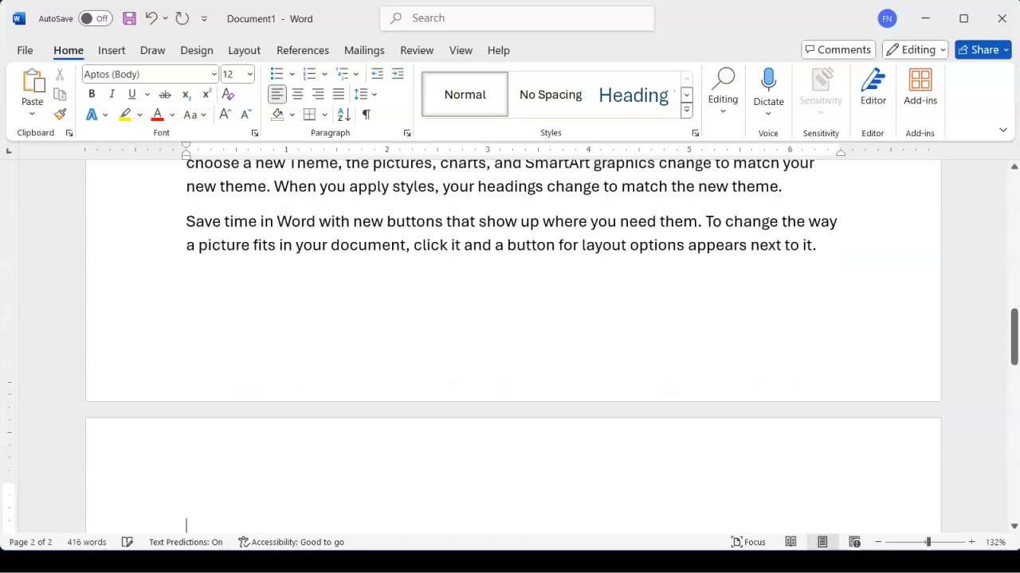
{"action": "scroll", "coordinate": [509, 342], "scroll_direction": "down", "scroll_amount": 2}
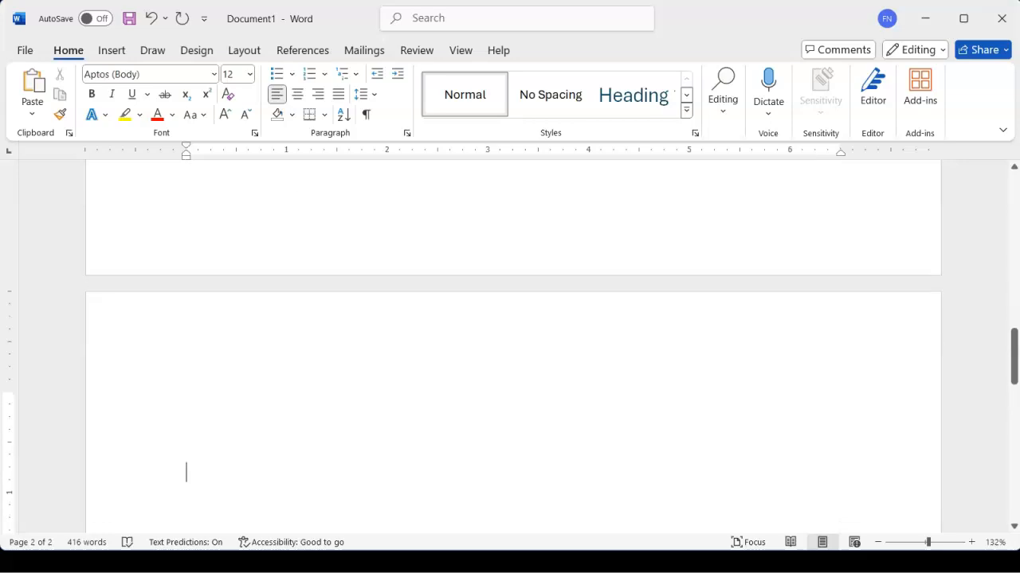
Switch to the open "Non-Printing Characters Symbols" document and clear its text selection.
{"action": "scroll", "coordinate": [366, 221], "scroll_direction": "up", "scroll_amount": 10}
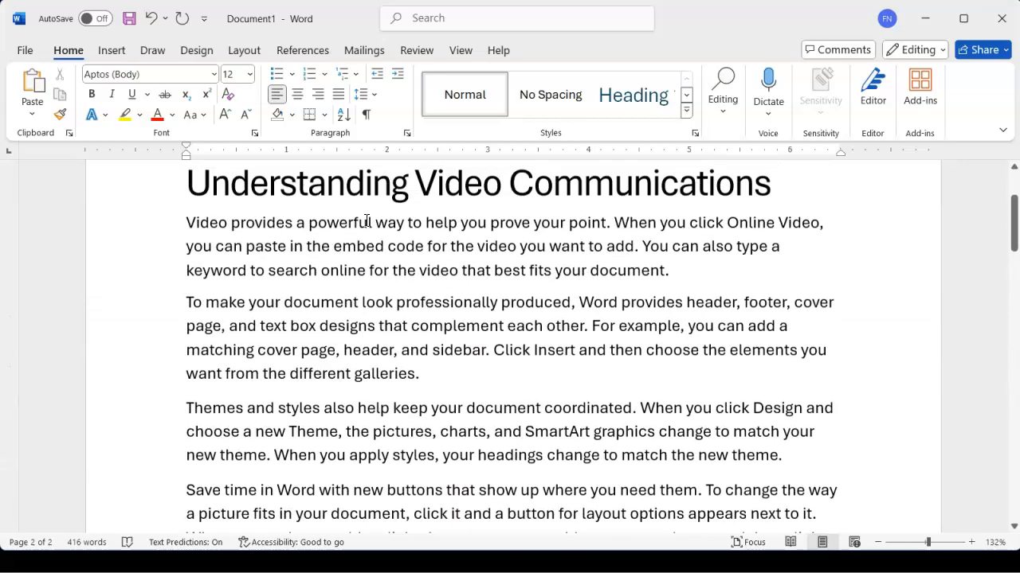
{"action": "mouse_move", "coordinate": [674, 571]}
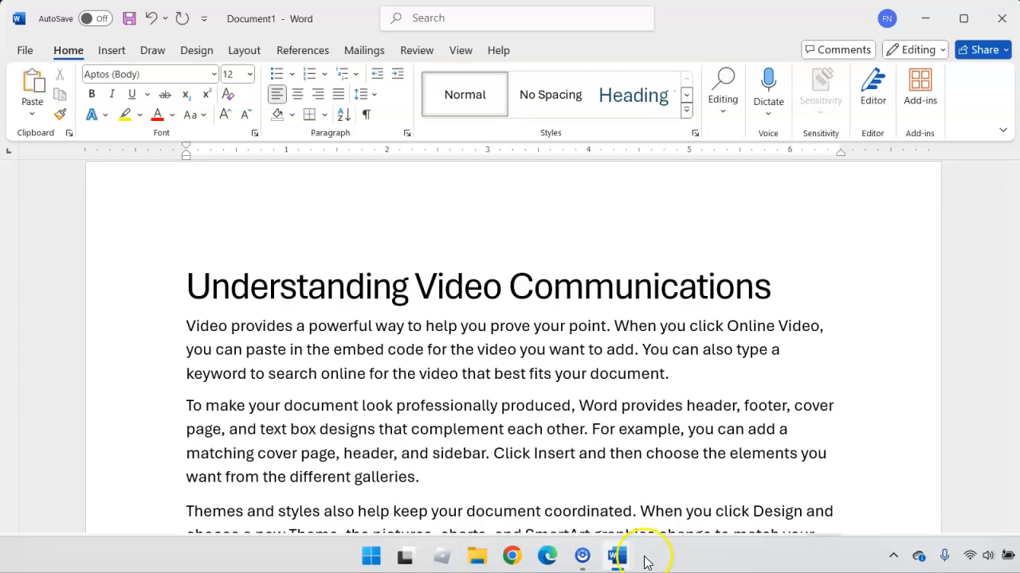
{"action": "mouse_move", "coordinate": [610, 560]}
{"action": "left_click", "coordinate": [693, 502]}
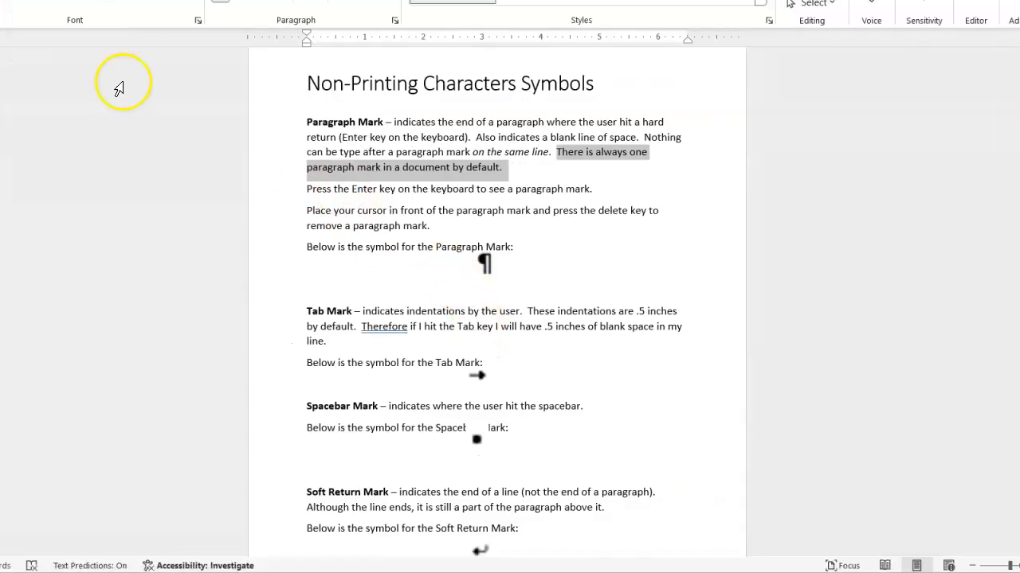
{"action": "left_click", "coordinate": [630, 349]}
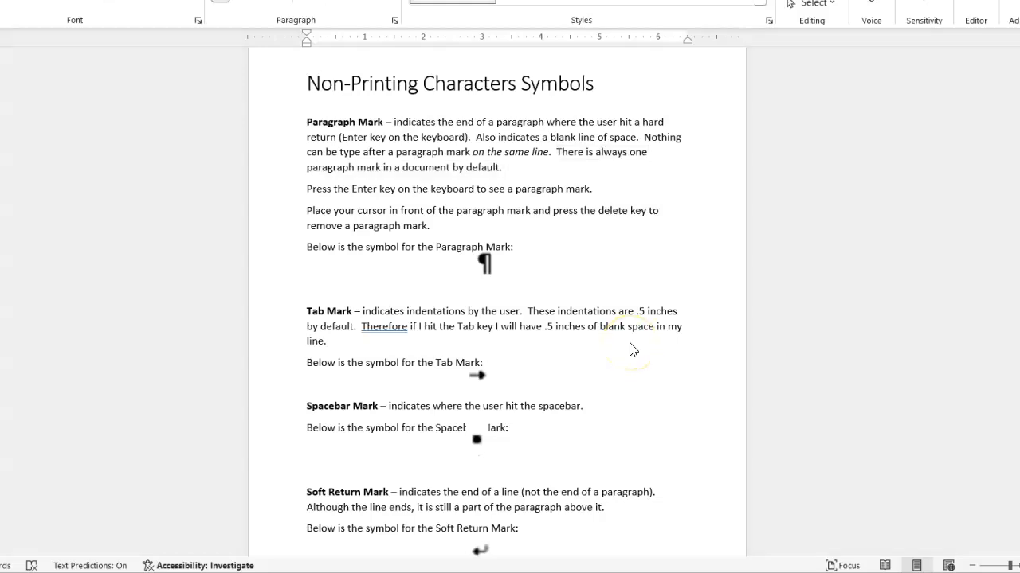
Review the descriptions and symbols for the paragraph, tab, spacebar, soft return and page break marks.
{"action": "scroll", "coordinate": [631, 349], "scroll_direction": "down", "scroll_amount": 1}
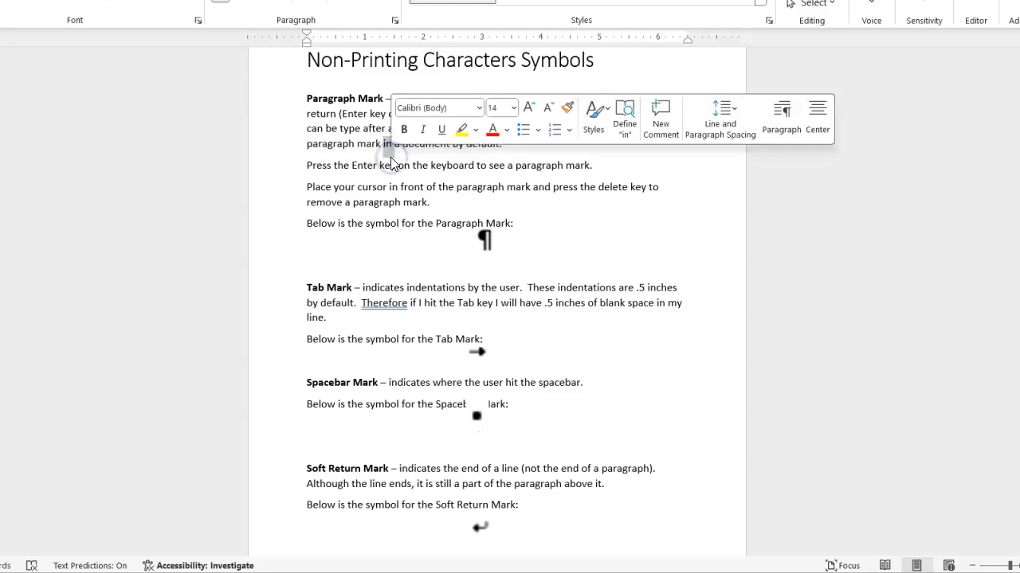
{"action": "left_click", "coordinate": [395, 171]}
{"action": "scroll", "coordinate": [395, 170], "scroll_direction": "down", "scroll_amount": 1}
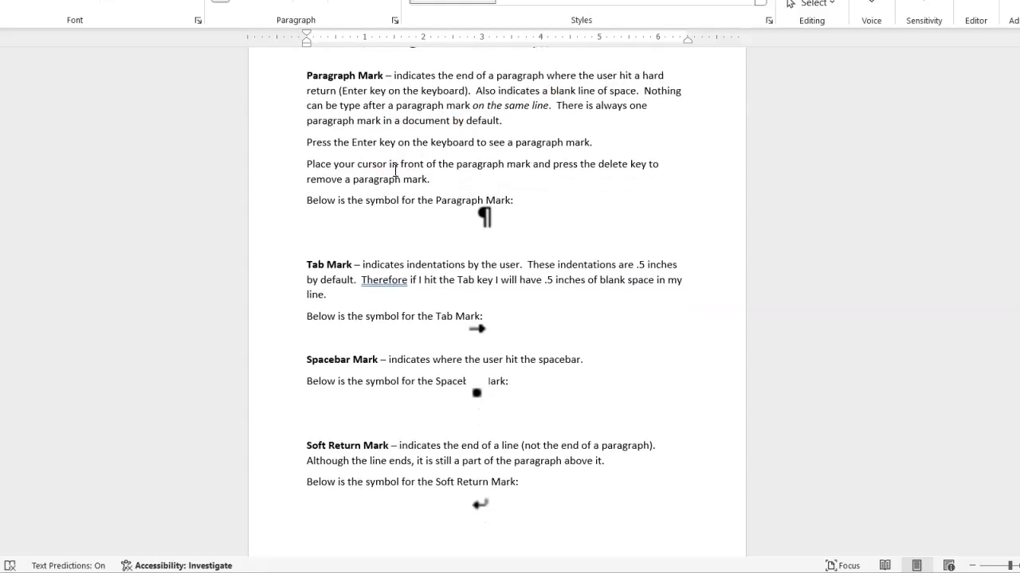
{"action": "scroll", "coordinate": [394, 171], "scroll_direction": "down", "scroll_amount": 1}
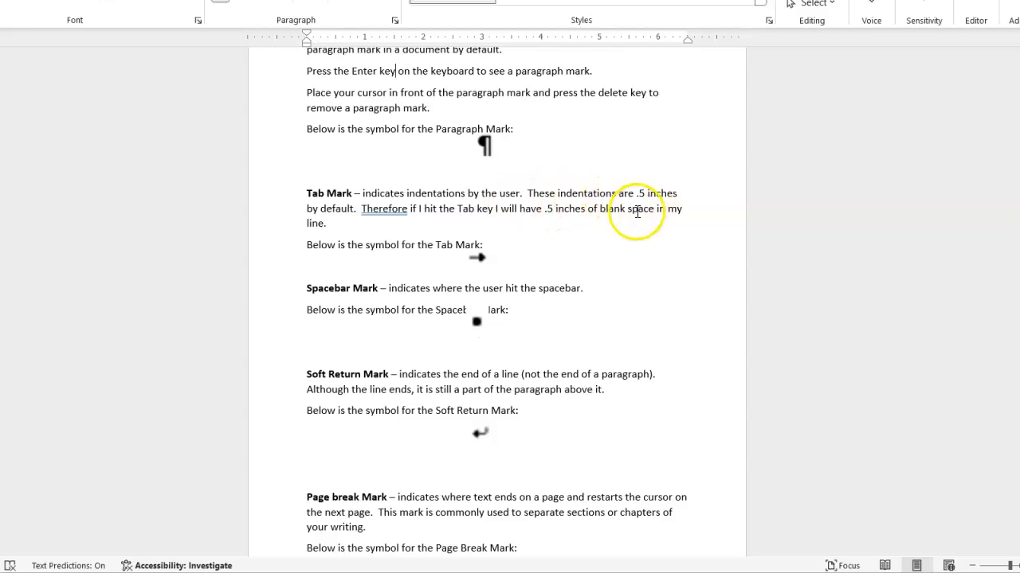
{"action": "left_click", "coordinate": [476, 259]}
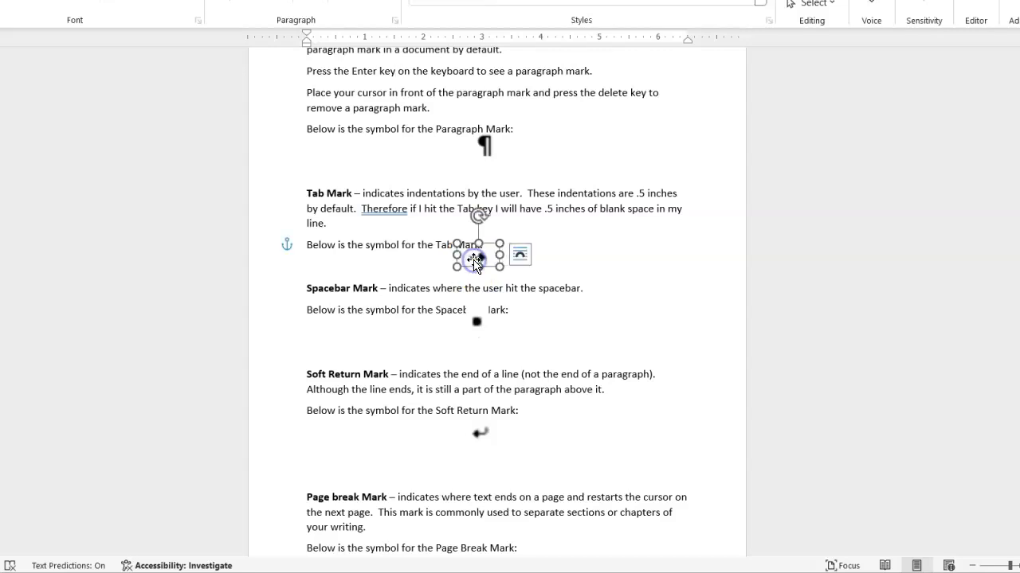
{"action": "left_click", "coordinate": [470, 287]}
{"action": "scroll", "coordinate": [470, 288], "scroll_direction": "down", "scroll_amount": 2}
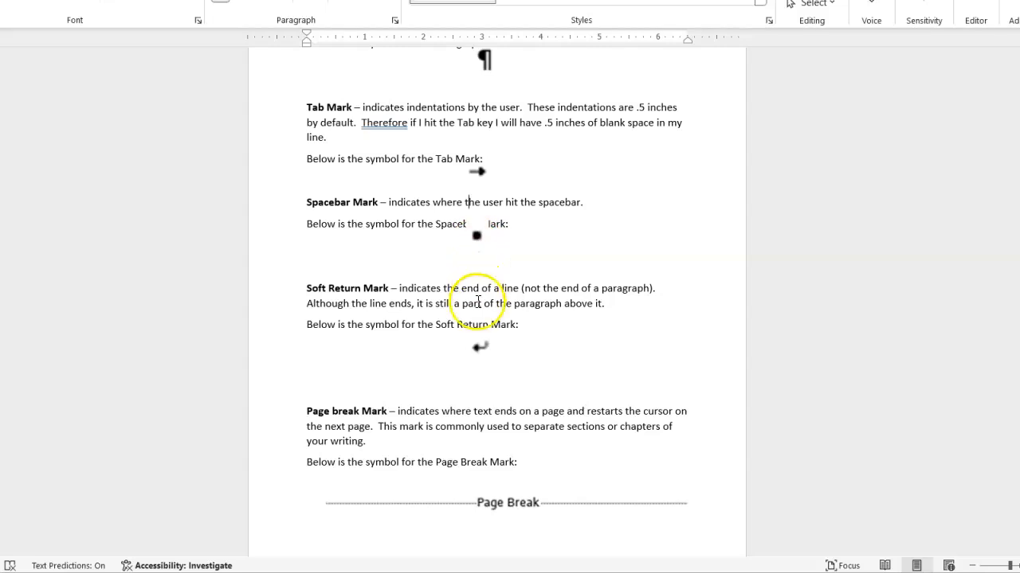
{"action": "scroll", "coordinate": [473, 335], "scroll_direction": "down", "scroll_amount": 2}
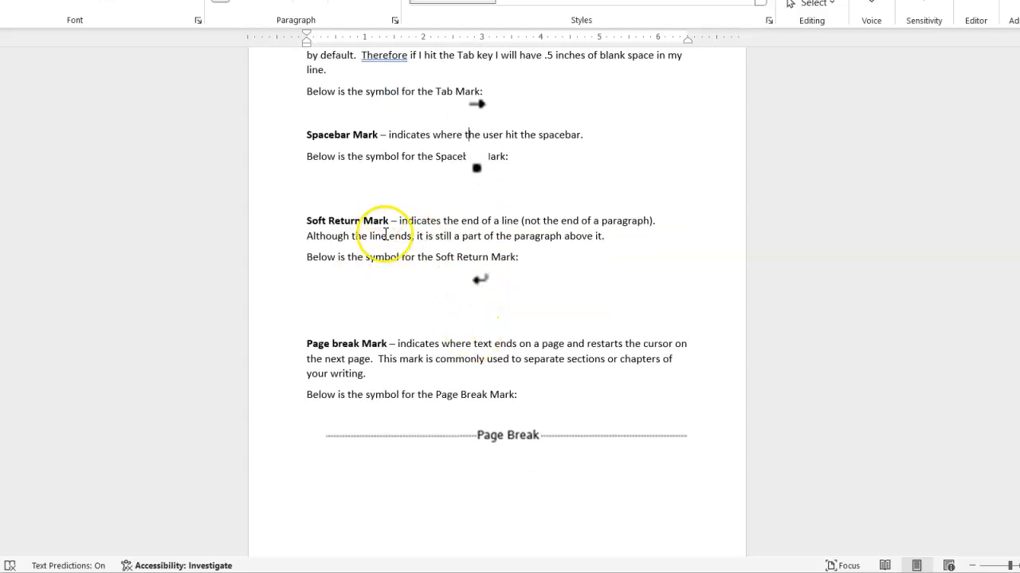
{"action": "scroll", "coordinate": [385, 364], "scroll_direction": "down", "scroll_amount": 1}
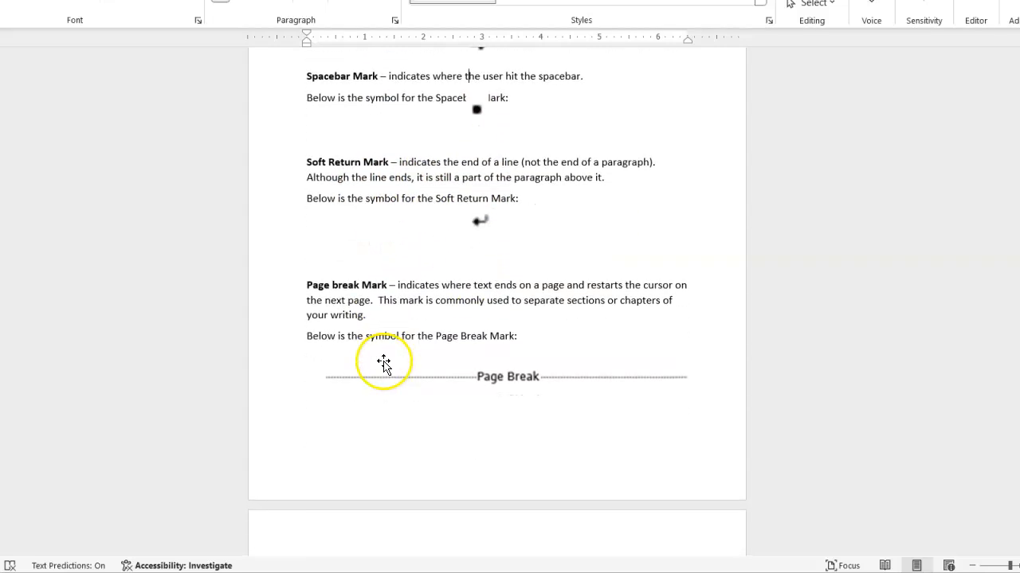
Look through the object anchor mark section and the labelled diagram, then return to the earlier mark descriptions.
{"action": "scroll", "coordinate": [383, 364], "scroll_direction": "up", "scroll_amount": 7}
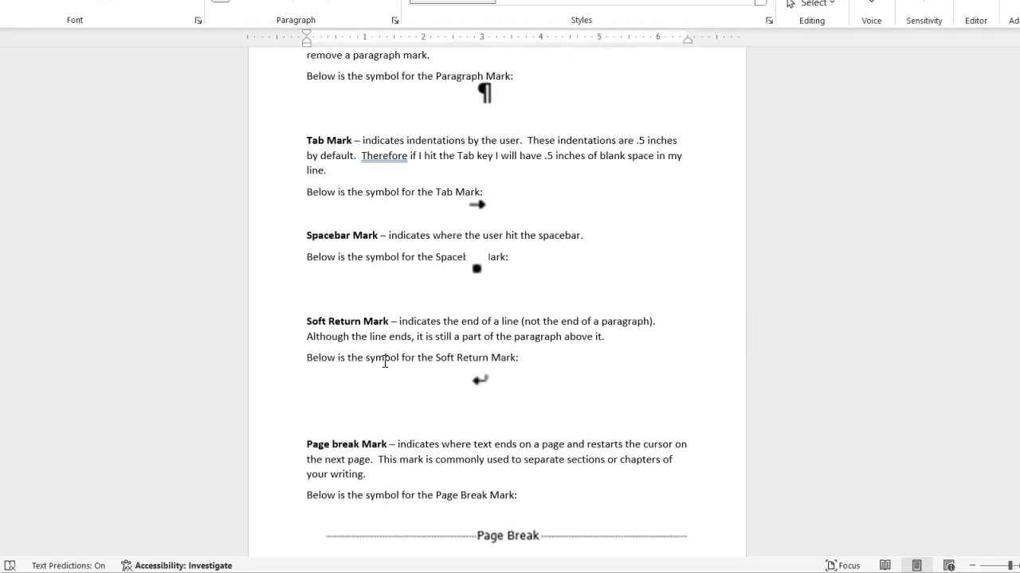
{"action": "scroll", "coordinate": [385, 361], "scroll_direction": "down", "scroll_amount": 8}
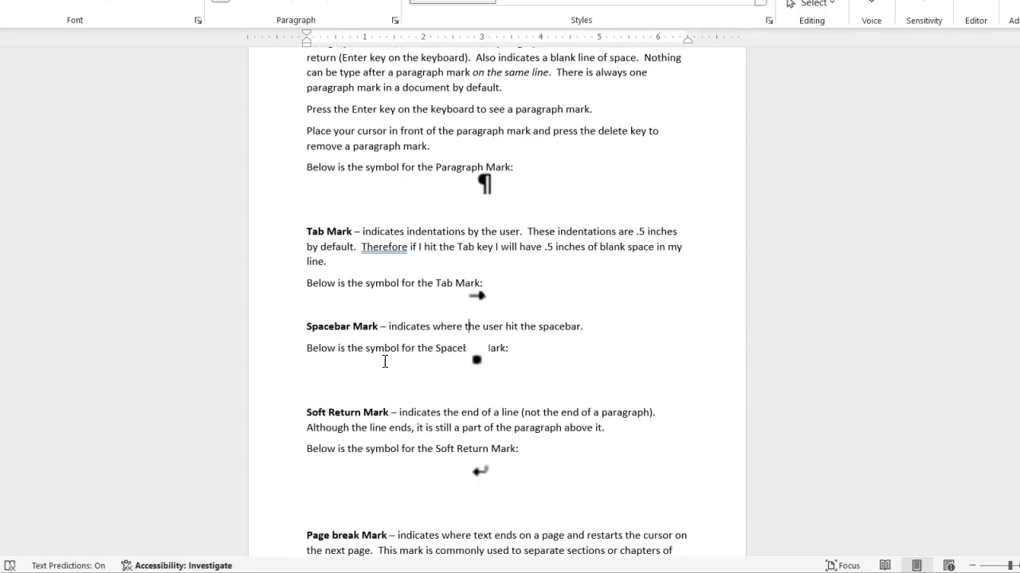
{"action": "scroll", "coordinate": [385, 362], "scroll_direction": "down", "scroll_amount": 14}
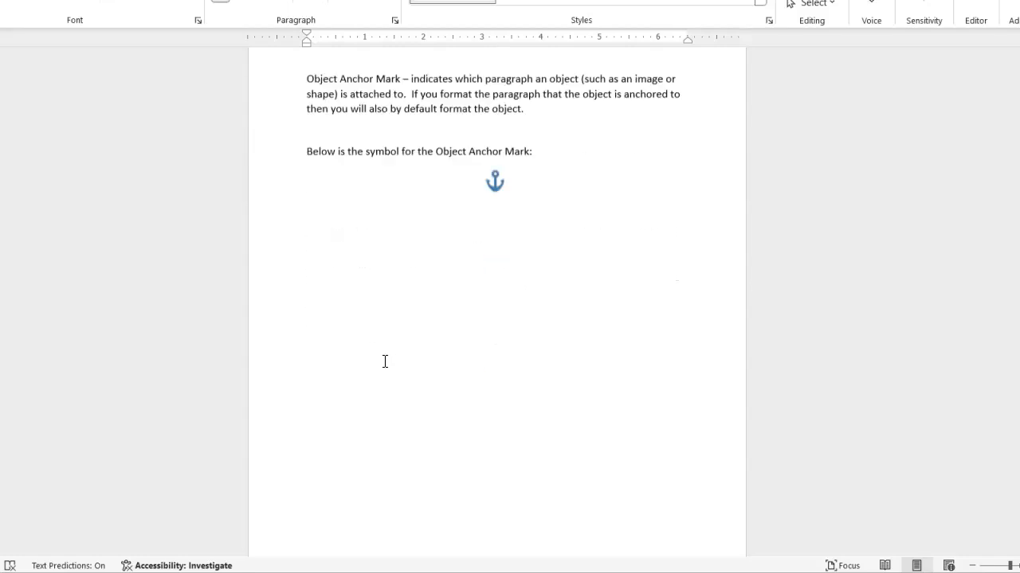
{"action": "scroll", "coordinate": [385, 361], "scroll_direction": "down", "scroll_amount": 1}
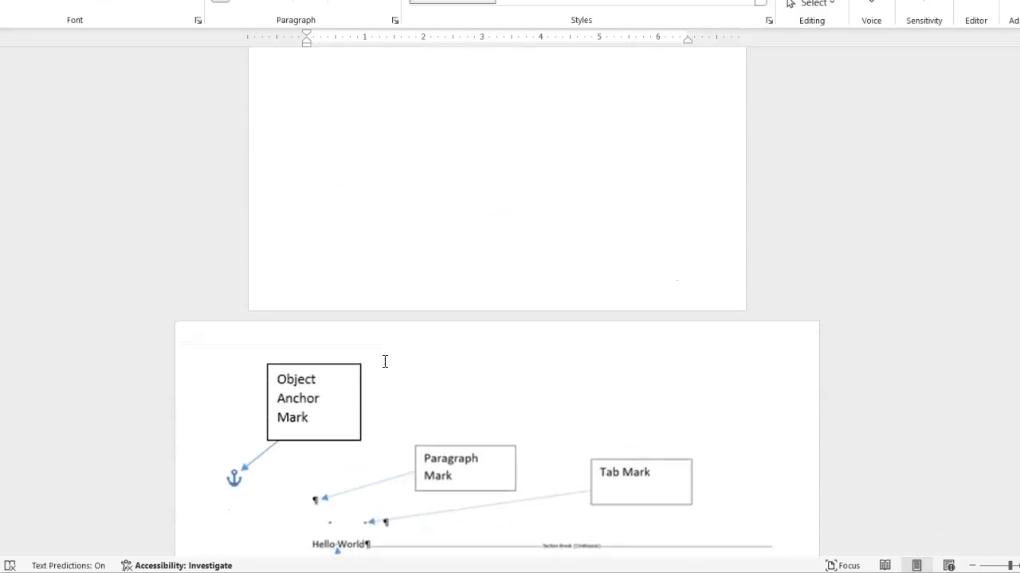
{"action": "scroll", "coordinate": [385, 362], "scroll_direction": "up", "scroll_amount": 14}
{"action": "scroll", "coordinate": [384, 361], "scroll_direction": "up", "scroll_amount": 4}
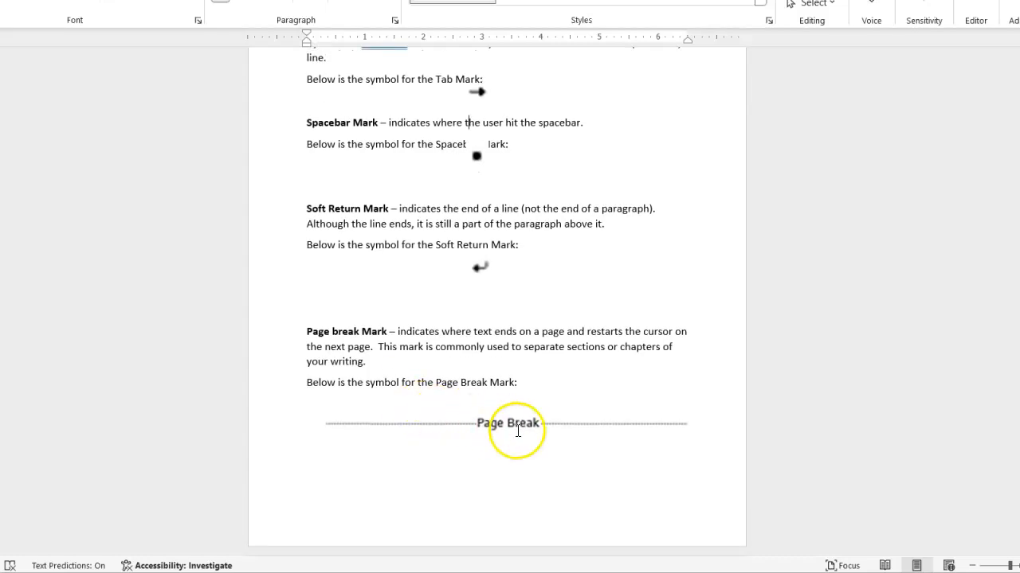
{"action": "scroll", "coordinate": [517, 431], "scroll_direction": "up", "scroll_amount": 2}
{"action": "scroll", "coordinate": [479, 348], "scroll_direction": "up", "scroll_amount": 2}
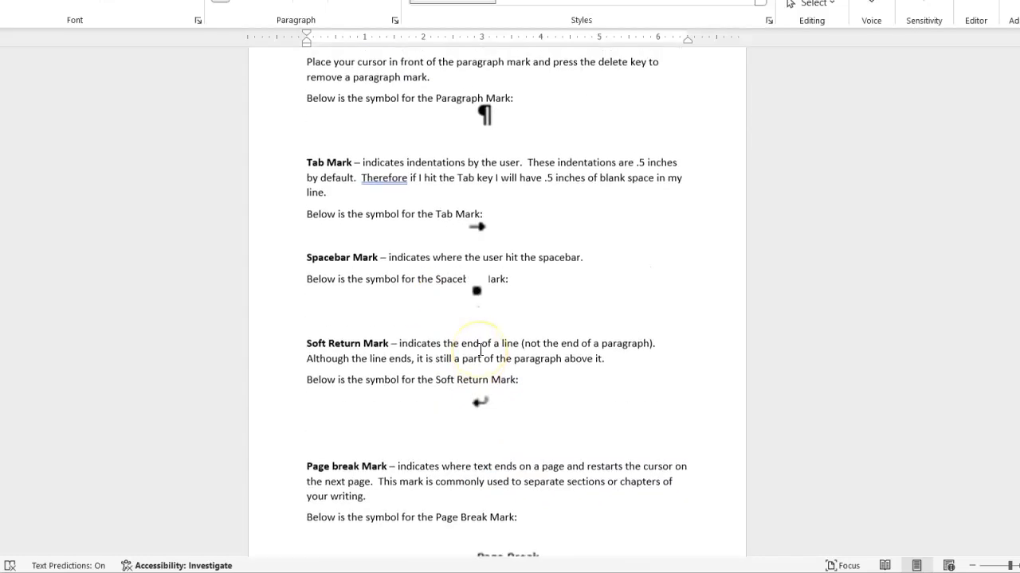
{"action": "scroll", "coordinate": [485, 310], "scroll_direction": "up", "scroll_amount": 2}
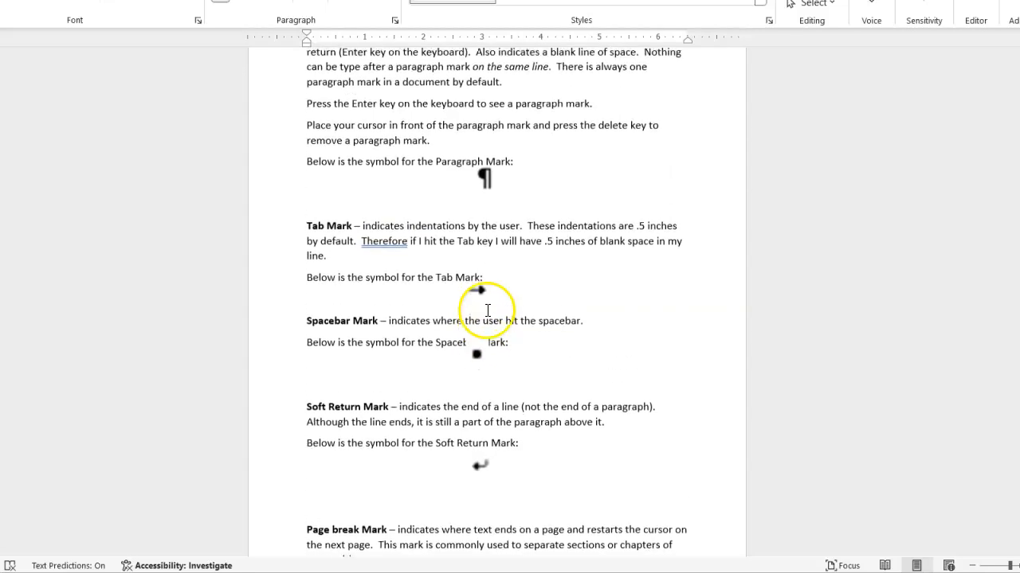
{"action": "scroll", "coordinate": [451, 278], "scroll_direction": "up", "scroll_amount": 3}
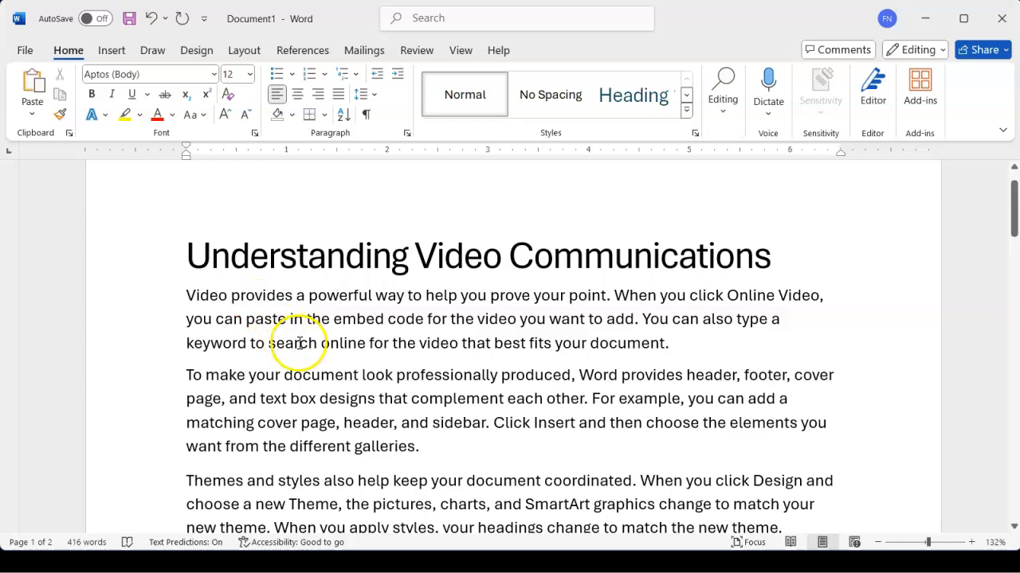
In the "Understanding Video Communications" document, place the cursor at the start of the first body paragraph.
{"action": "scroll", "coordinate": [298, 345], "scroll_direction": "down", "scroll_amount": 1}
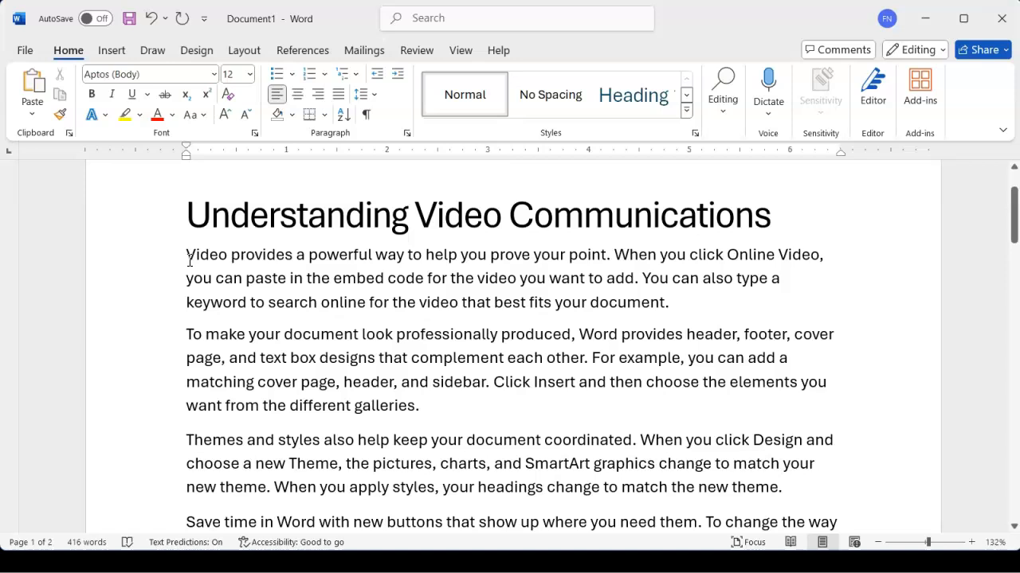
{"action": "left_click", "coordinate": [188, 257]}
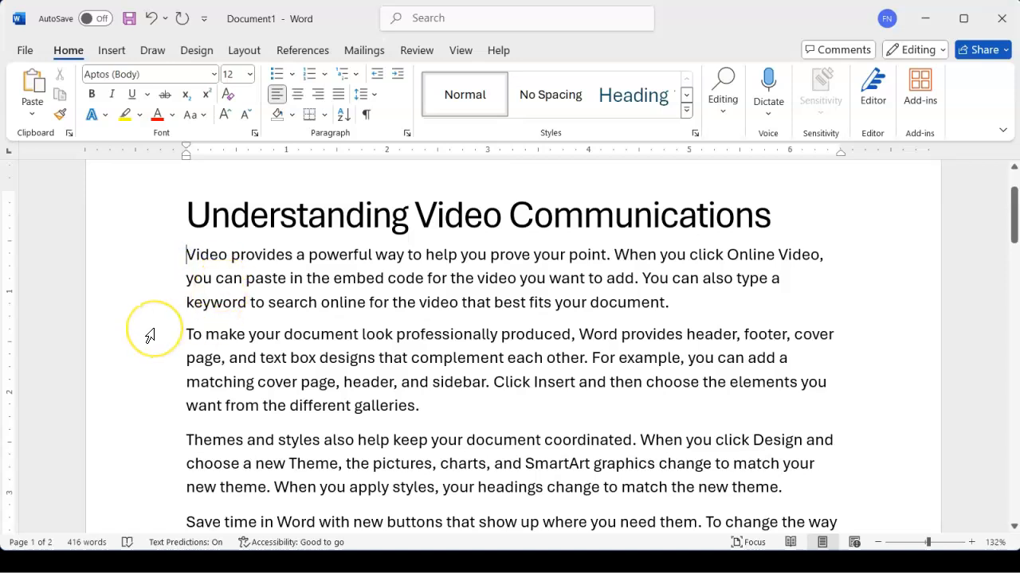
{"action": "scroll", "coordinate": [154, 329], "scroll_direction": "down", "scroll_amount": 1}
{"action": "scroll", "coordinate": [154, 329], "scroll_direction": "up", "scroll_amount": 1}
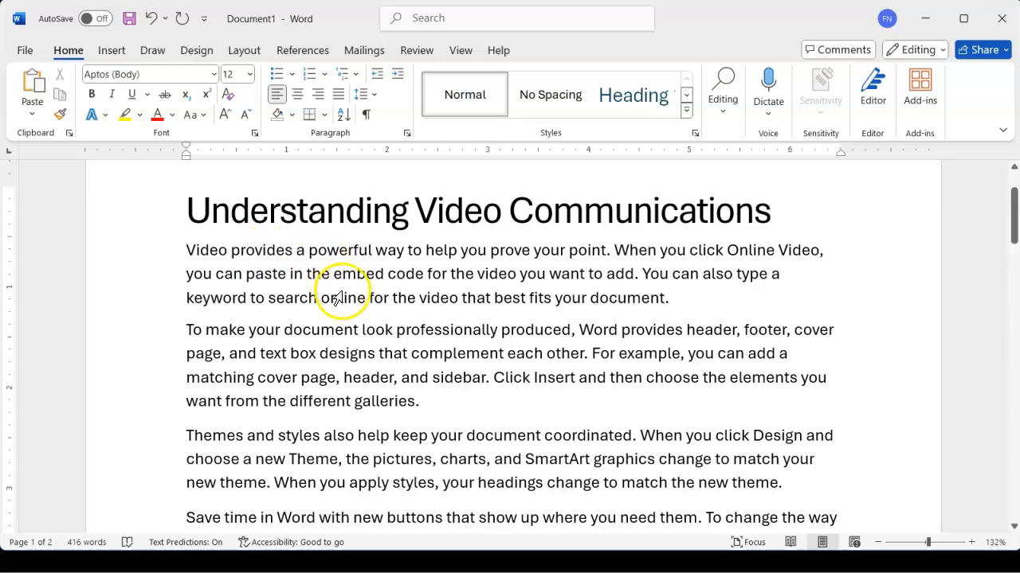
{"action": "scroll", "coordinate": [295, 308], "scroll_direction": "down", "scroll_amount": 8}
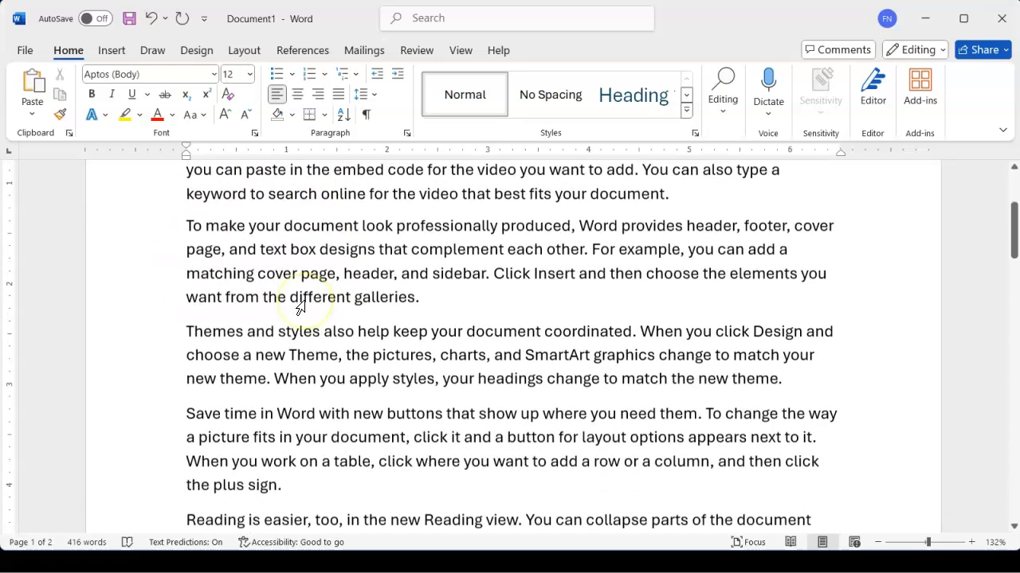
{"action": "scroll", "coordinate": [300, 308], "scroll_direction": "down", "scroll_amount": 6}
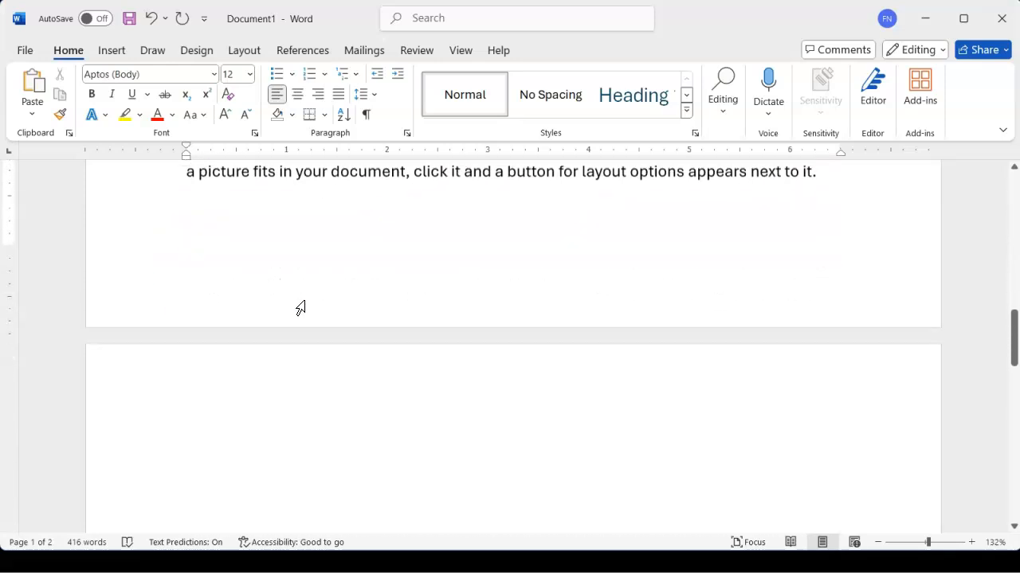
{"action": "right_click", "coordinate": [306, 304]}
{"action": "left_click", "coordinate": [278, 228]}
{"action": "scroll", "coordinate": [278, 228], "scroll_direction": "up", "scroll_amount": 10}
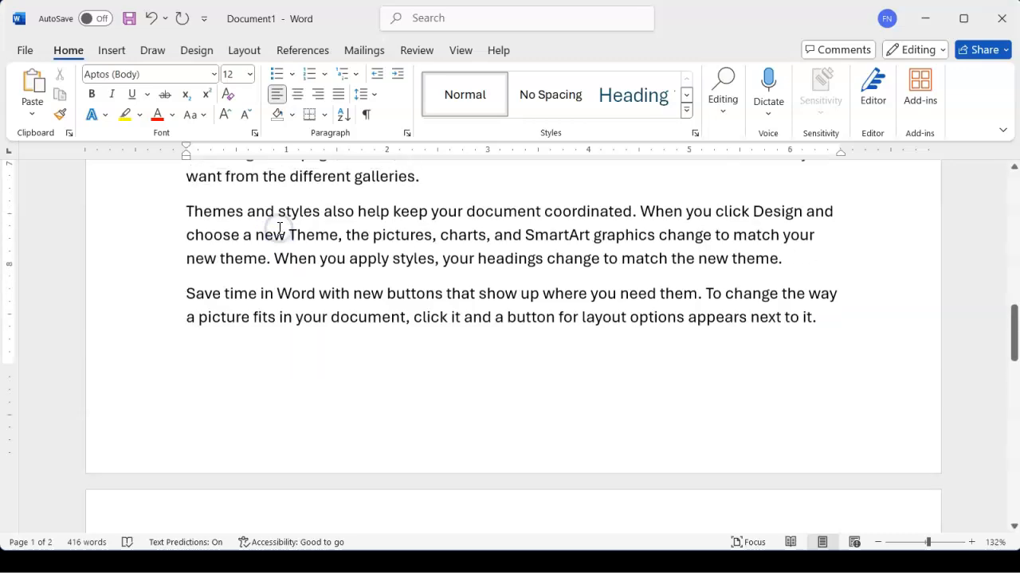
{"action": "scroll", "coordinate": [279, 228], "scroll_direction": "up", "scroll_amount": 4}
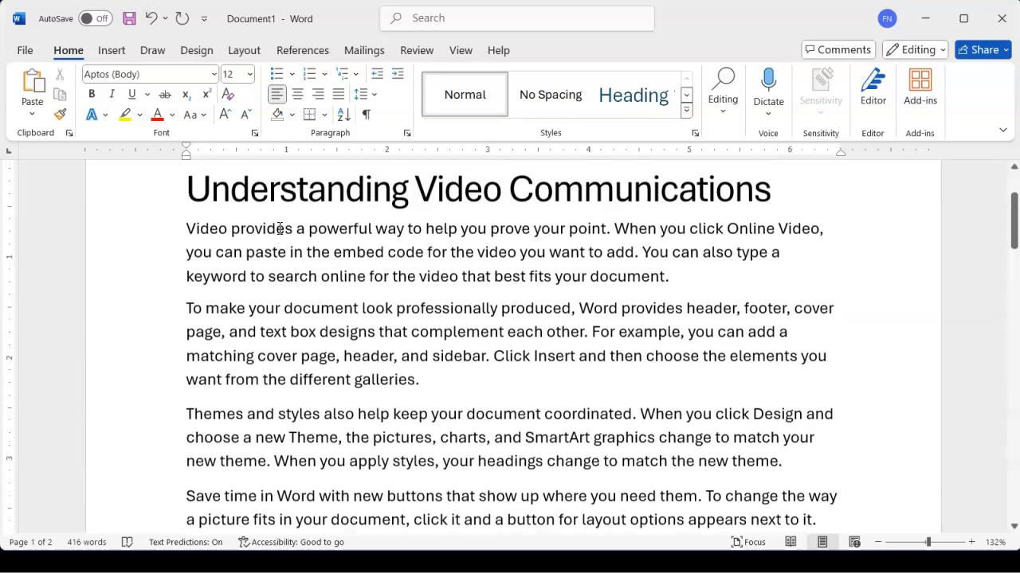
{"action": "left_click", "coordinate": [190, 256]}
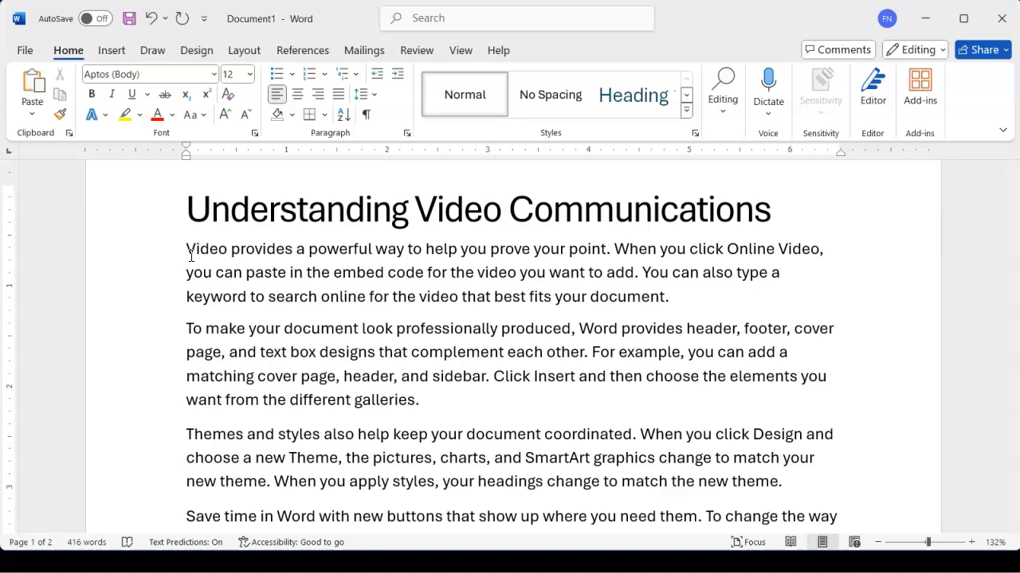
{"action": "key", "text": "Tab"}
{"action": "key", "text": "Tab"}
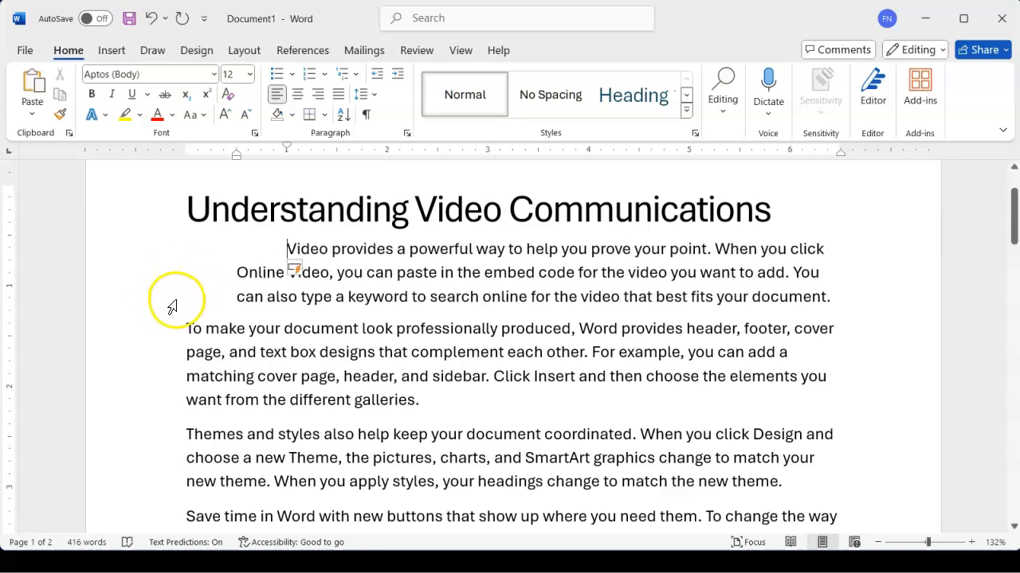
{"action": "key", "text": "BackSpace"}
{"action": "key", "text": "BackSpace"}
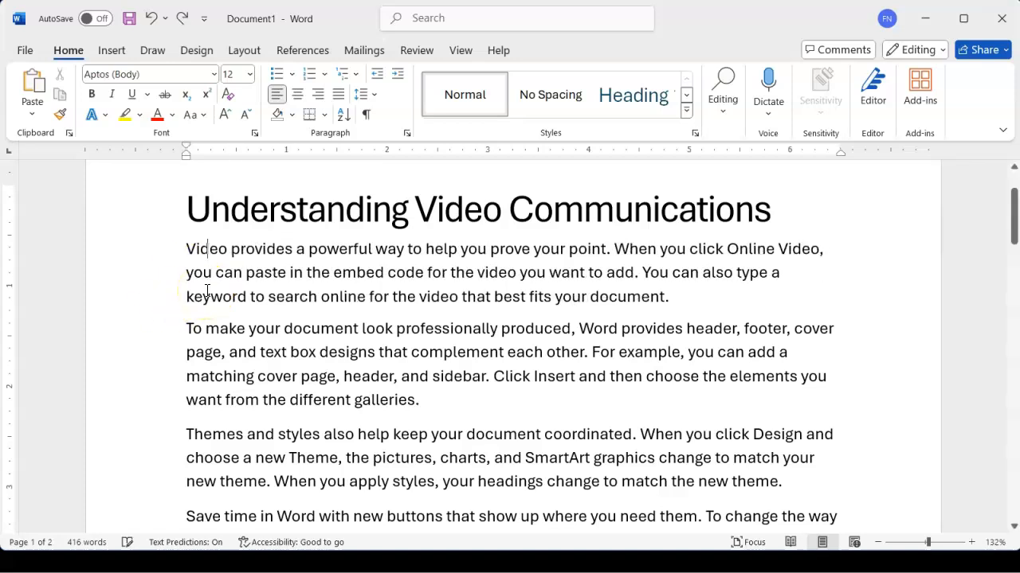
Indent the first line of the first body paragraph to 1 inch and set its left indent back to the margin.
{"action": "key", "text": "Tab"}
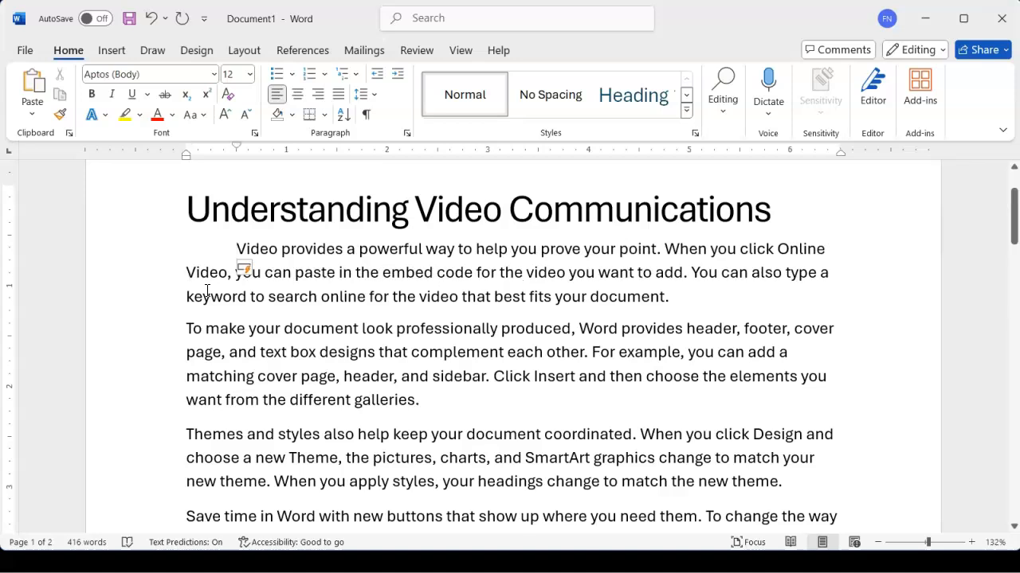
{"action": "left_click", "coordinate": [247, 266]}
{"action": "left_click", "coordinate": [249, 269]}
{"action": "left_click", "coordinate": [248, 271]}
{"action": "left_click", "coordinate": [247, 266]}
{"action": "key", "text": "Tab"}
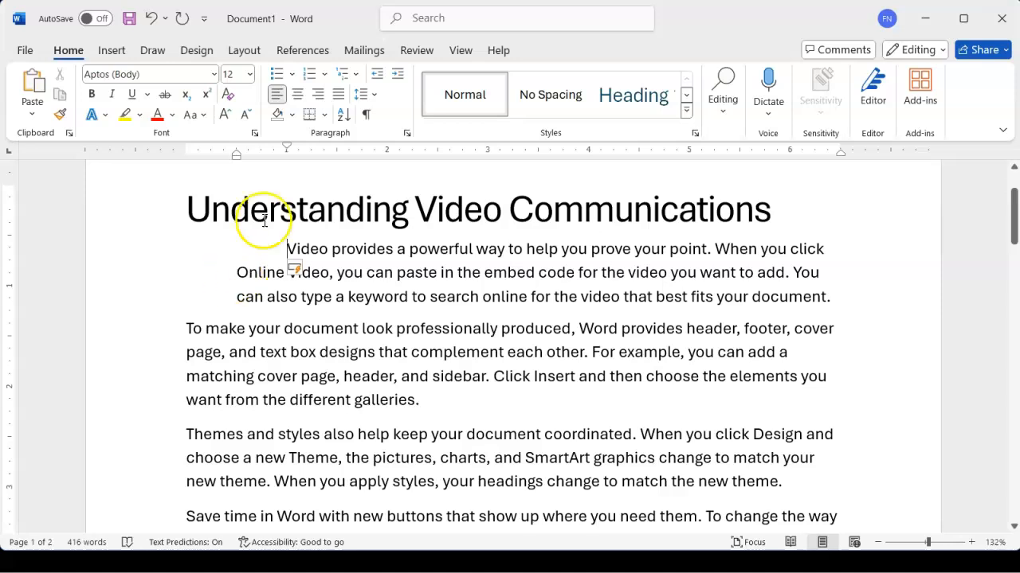
{"action": "left_click_drag", "start_coordinate": [238, 154], "coordinate": [187, 160]}
Insert one blank paragraph after the first body paragraph and two after the paragraph ending in "the plus sign.".
{"action": "scroll", "coordinate": [273, 358], "scroll_direction": "down", "scroll_amount": 1}
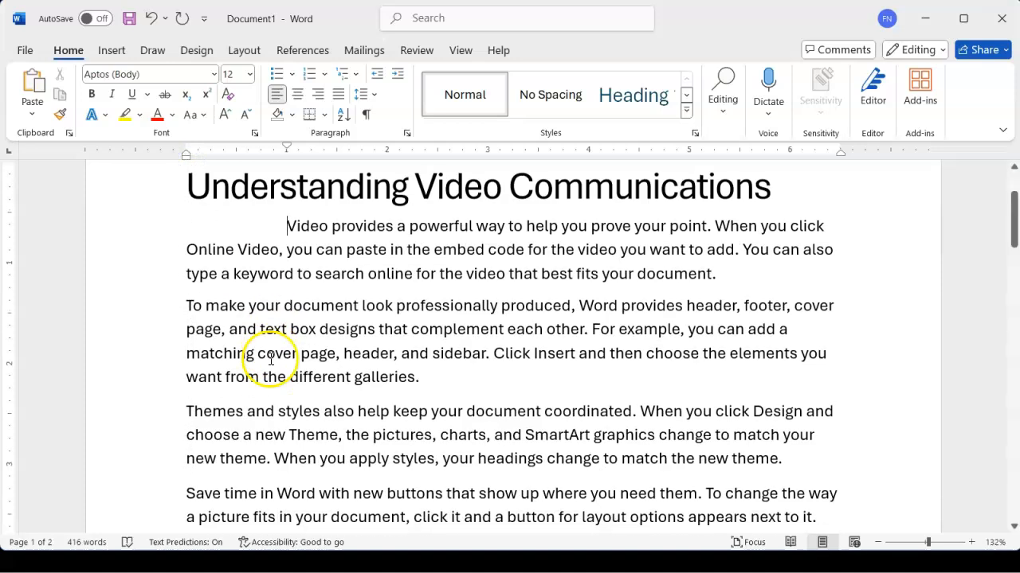
{"action": "left_click", "coordinate": [773, 284]}
{"action": "key", "text": "Return"}
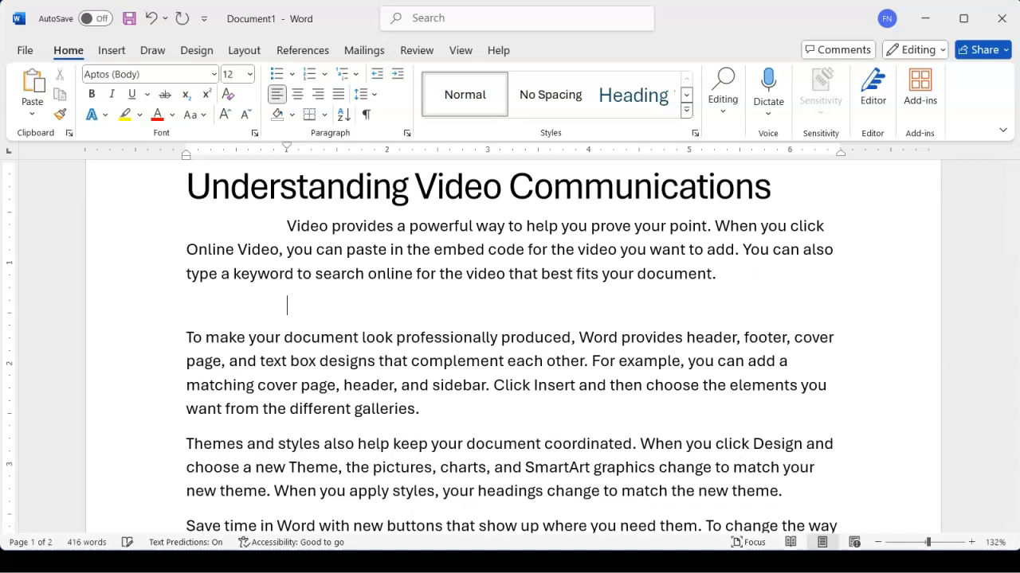
{"action": "scroll", "coordinate": [967, 276], "scroll_direction": "down", "scroll_amount": 5}
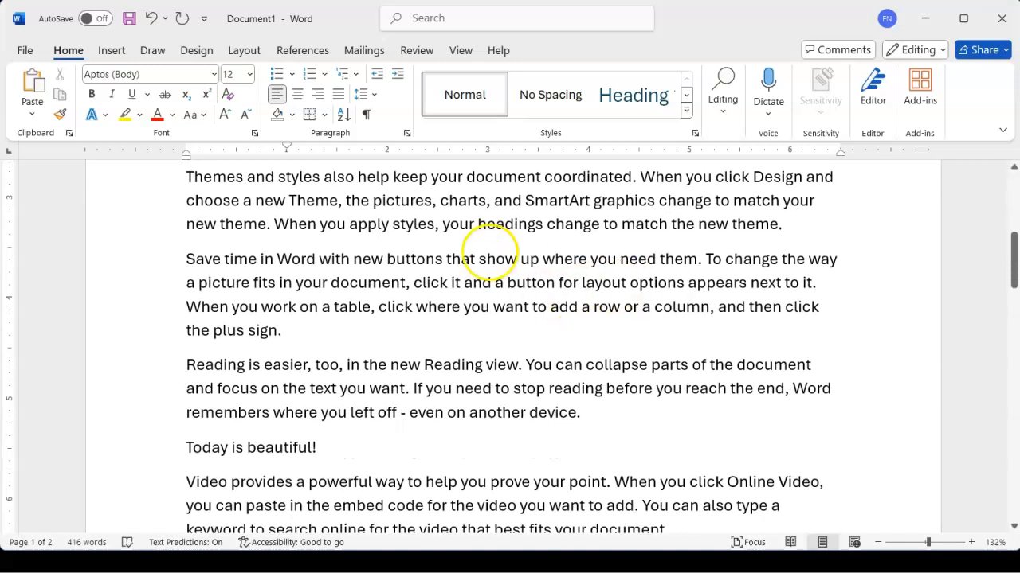
{"action": "left_click", "coordinate": [314, 332]}
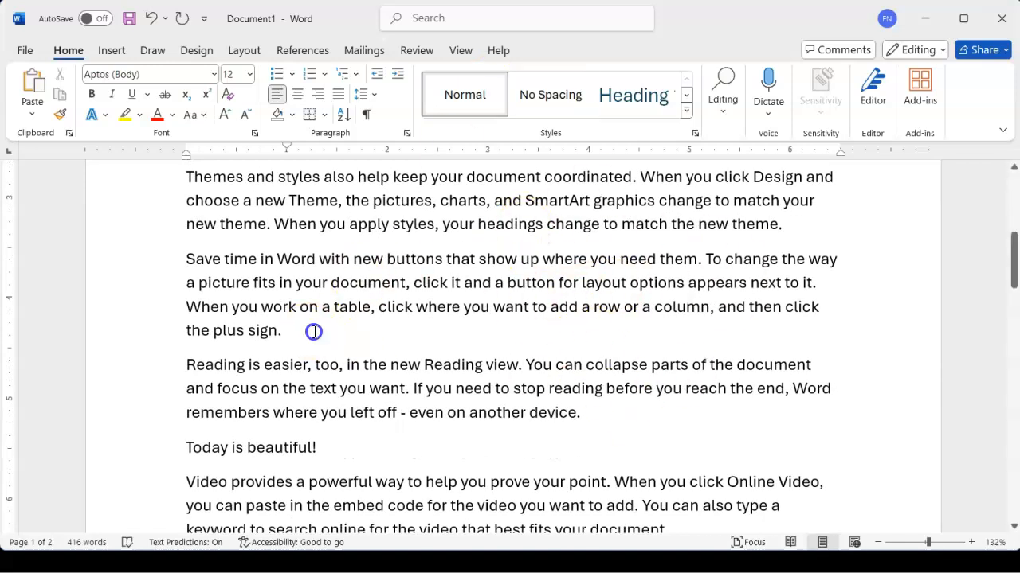
{"action": "key", "text": "Return"}
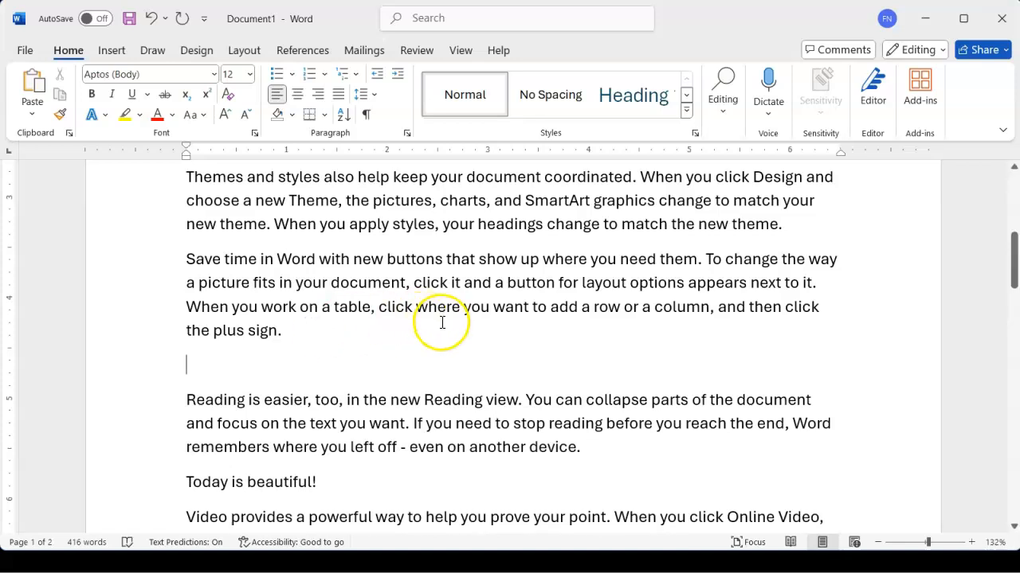
{"action": "key", "text": "Return"}
Add extra spaces between "button" and "for layout options" in the "Save time in Word" paragraph.
{"action": "left_click", "coordinate": [561, 283]}
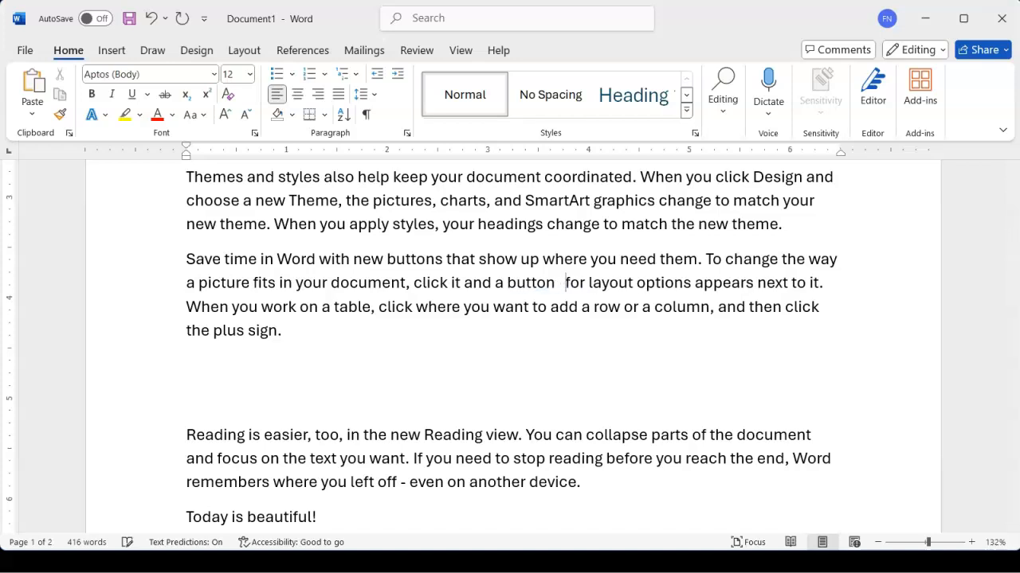
{"action": "scroll", "coordinate": [510, 342], "scroll_direction": "down", "scroll_amount": 1}
{"action": "left_click", "coordinate": [560, 283]}
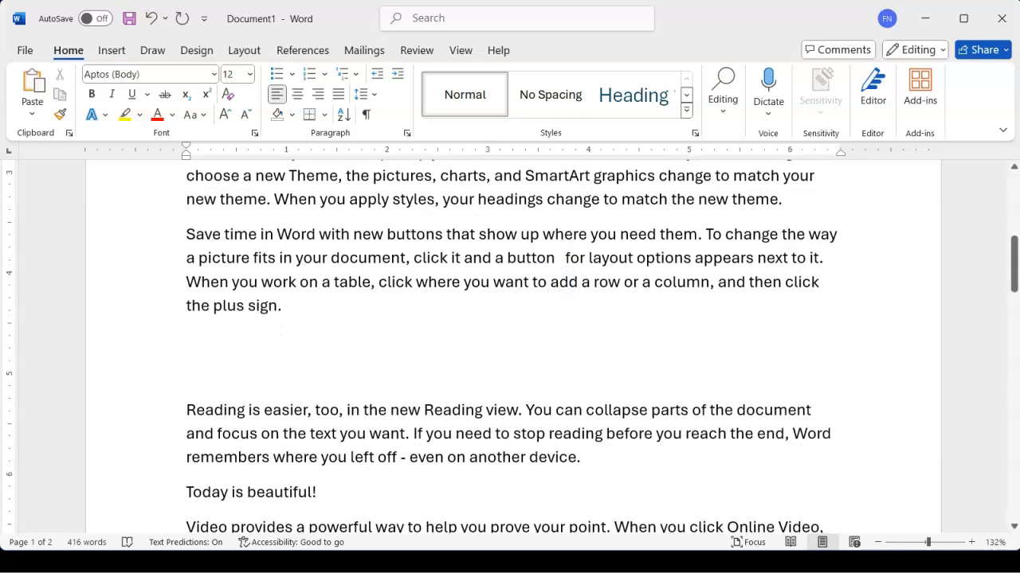
Insert a soft return before "If you need to stop reading" in the "Reading is easier" paragraph.
{"action": "scroll", "coordinate": [510, 342], "scroll_direction": "down", "scroll_amount": 3}
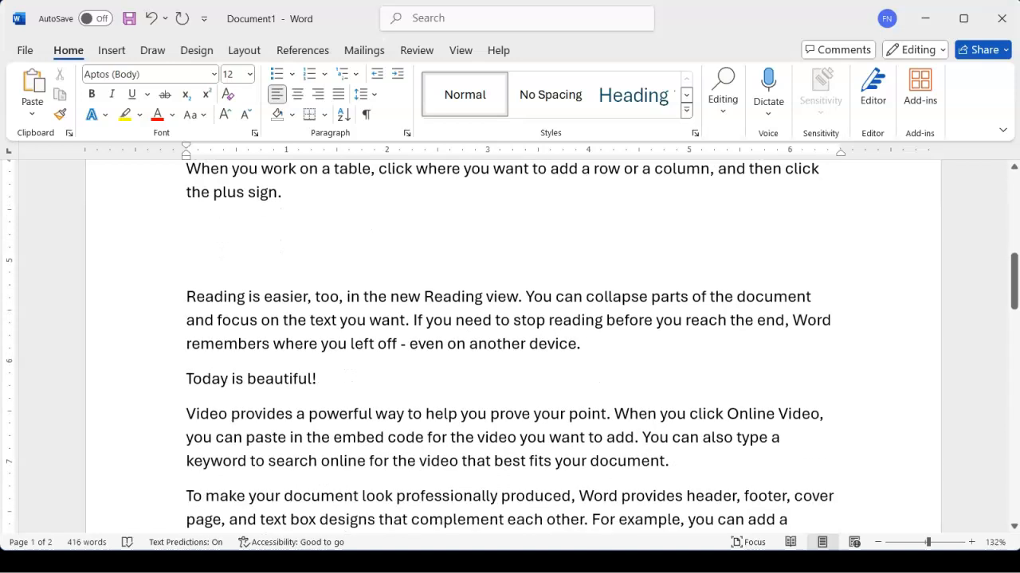
{"action": "scroll", "coordinate": [510, 342], "scroll_direction": "down", "scroll_amount": 1}
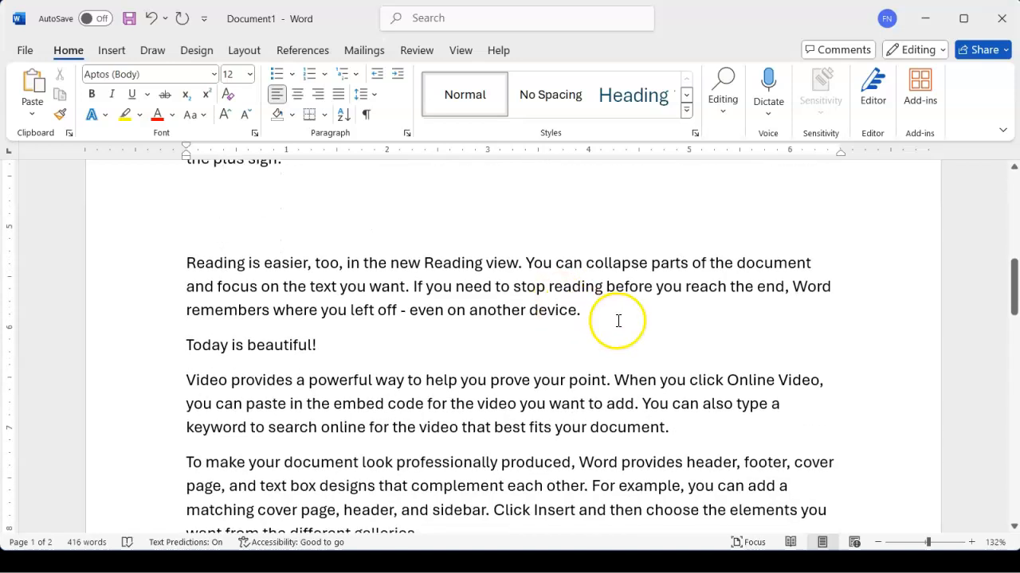
{"action": "left_click", "coordinate": [415, 290]}
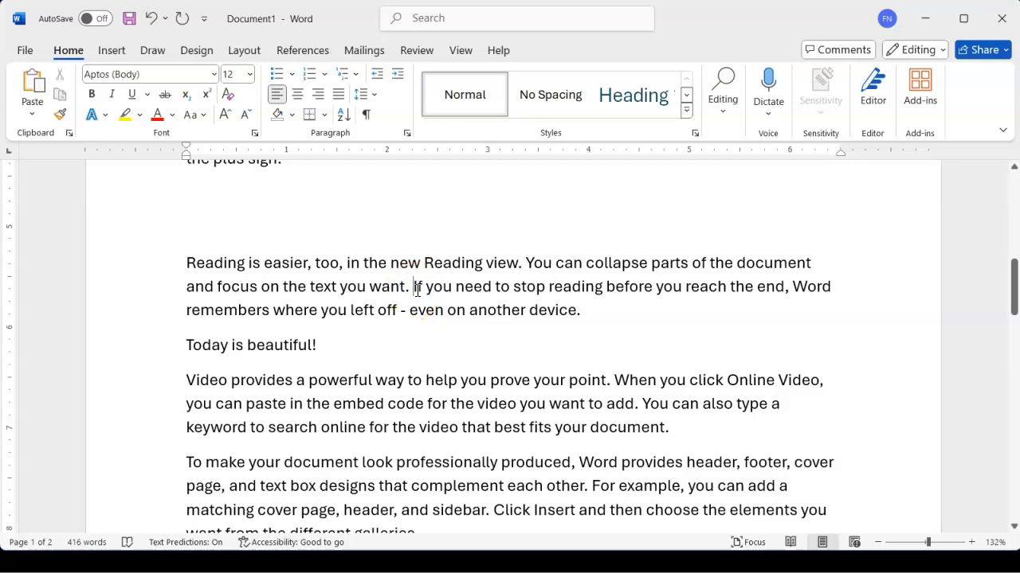
{"action": "key", "text": "shift+Return"}
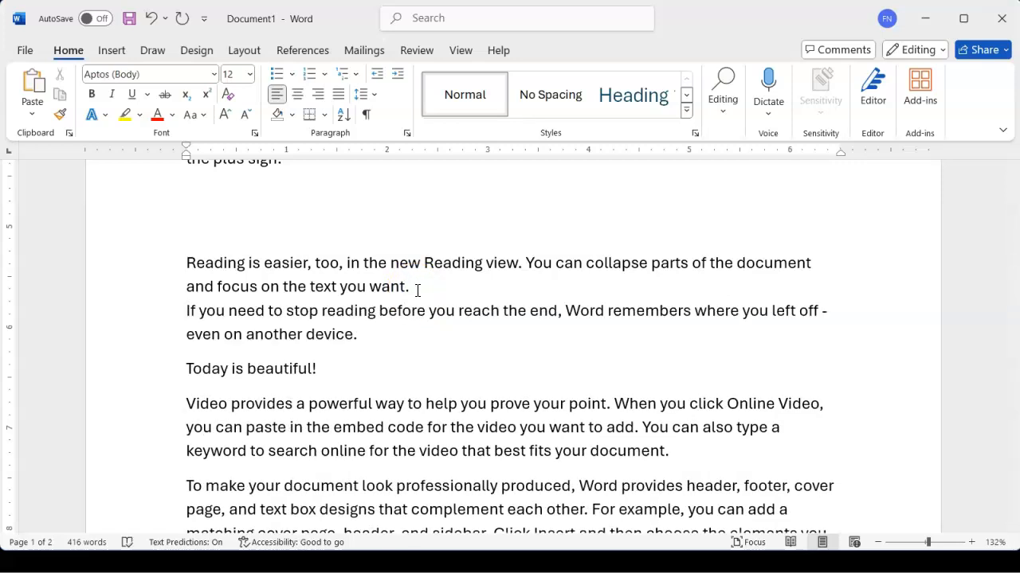
Switch to the NonPrintingCharacters document and read through its descriptions of the formatting marks.
{"action": "scroll", "coordinate": [417, 290], "scroll_direction": "up", "scroll_amount": 1}
{"action": "scroll", "coordinate": [417, 290], "scroll_direction": "down", "scroll_amount": 2}
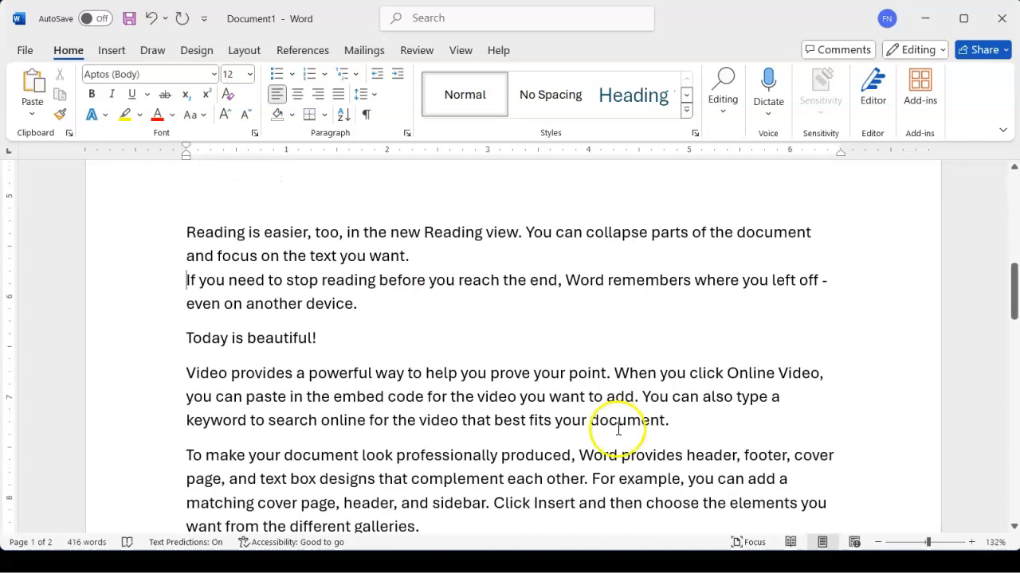
{"action": "mouse_move", "coordinate": [619, 557]}
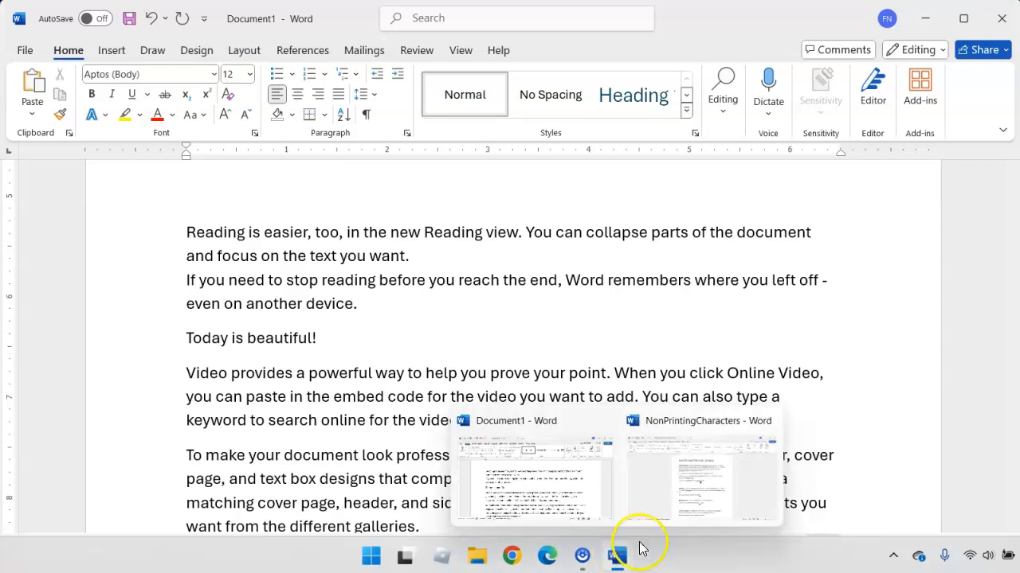
{"action": "left_click", "coordinate": [697, 494]}
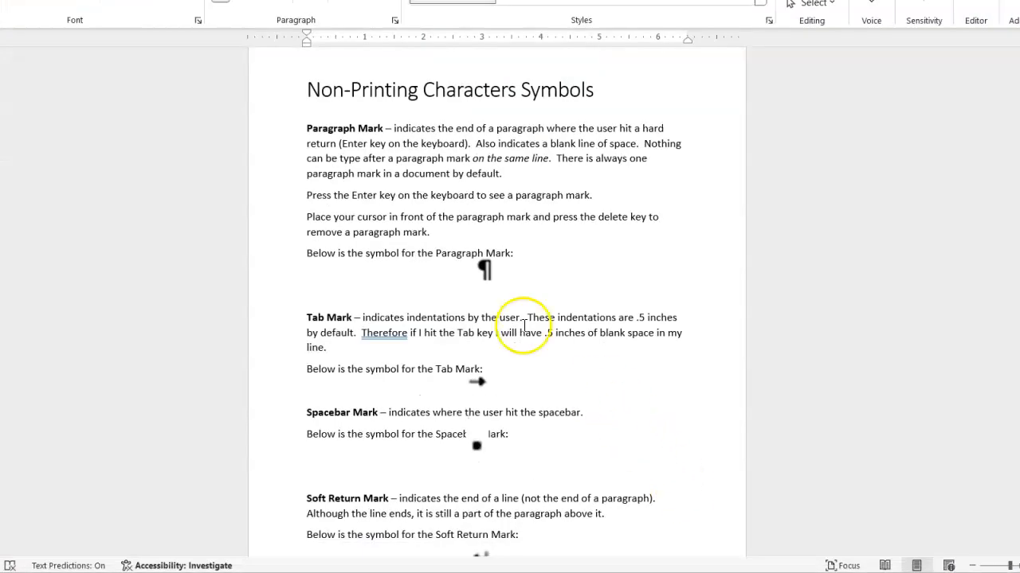
{"action": "scroll", "coordinate": [517, 323], "scroll_direction": "down", "scroll_amount": 4}
{"action": "scroll", "coordinate": [516, 317], "scroll_direction": "down", "scroll_amount": 2}
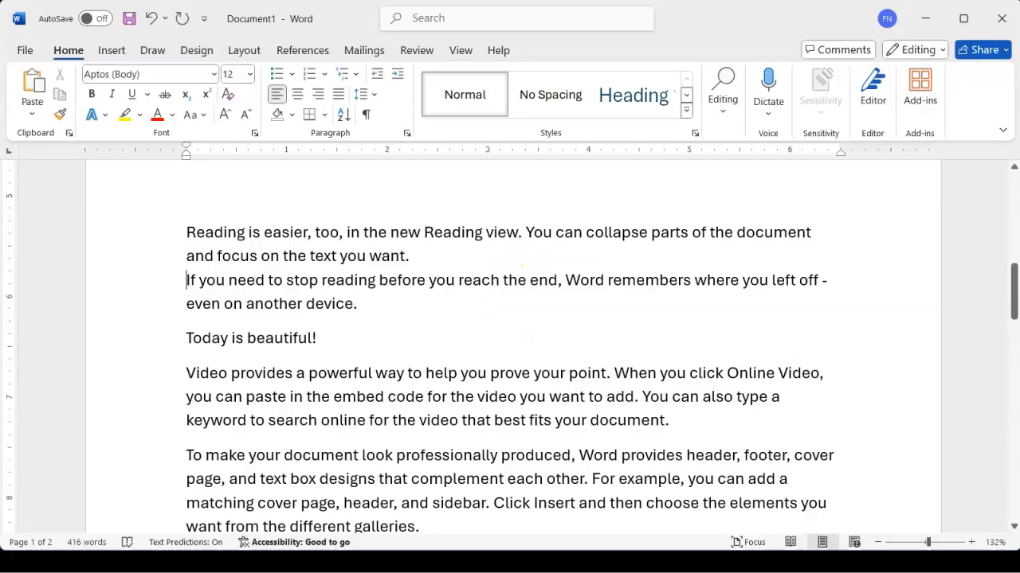
In the "Understanding Video Communications" document, examine where the first page ends and the second page begins.
{"action": "scroll", "coordinate": [246, 338], "scroll_direction": "down", "scroll_amount": 2}
{"action": "scroll", "coordinate": [246, 338], "scroll_direction": "down", "scroll_amount": 1}
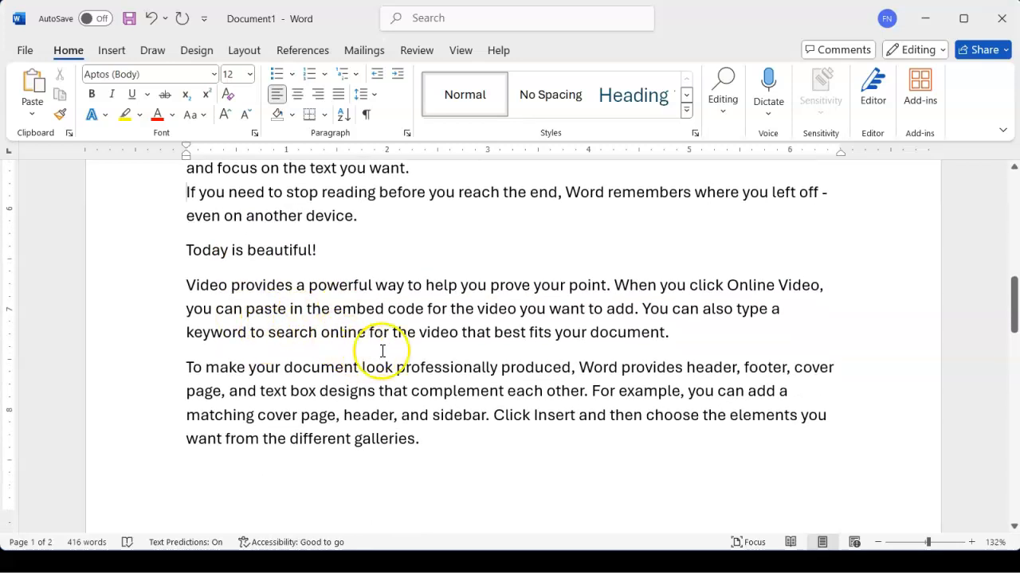
{"action": "scroll", "coordinate": [288, 302], "scroll_direction": "down", "scroll_amount": 3}
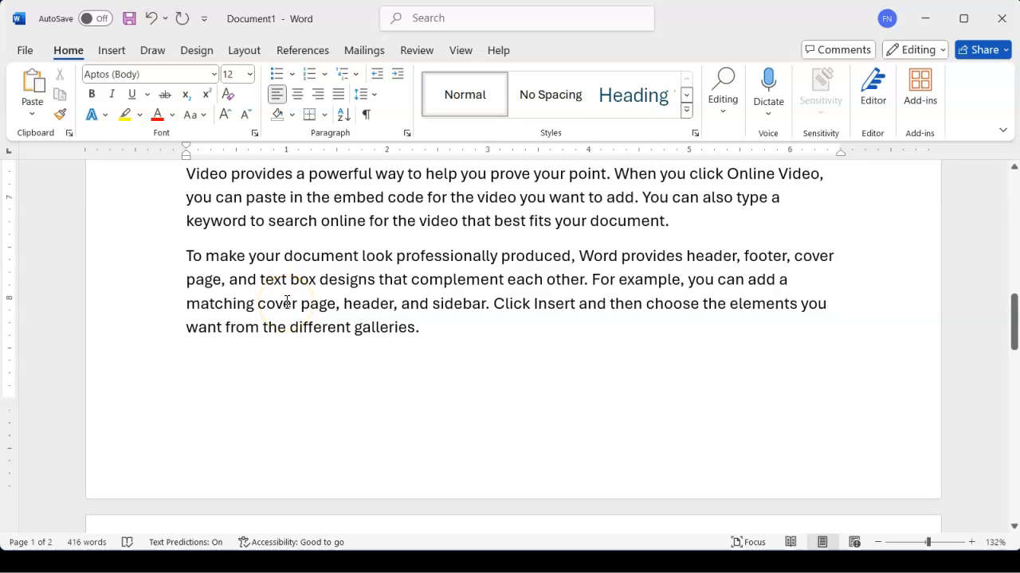
{"action": "scroll", "coordinate": [288, 302], "scroll_direction": "down", "scroll_amount": 9}
{"action": "scroll", "coordinate": [287, 302], "scroll_direction": "up", "scroll_amount": 10}
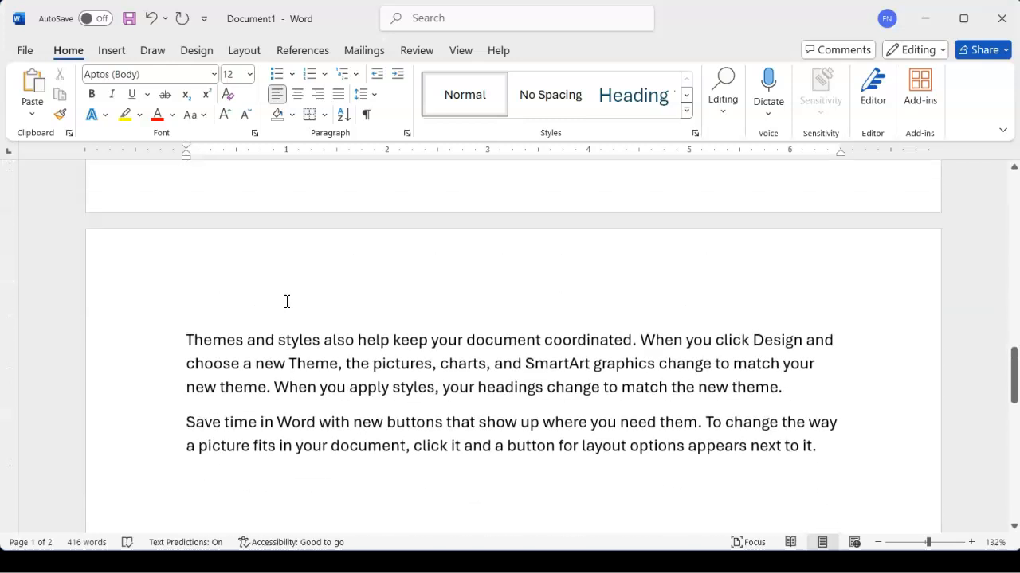